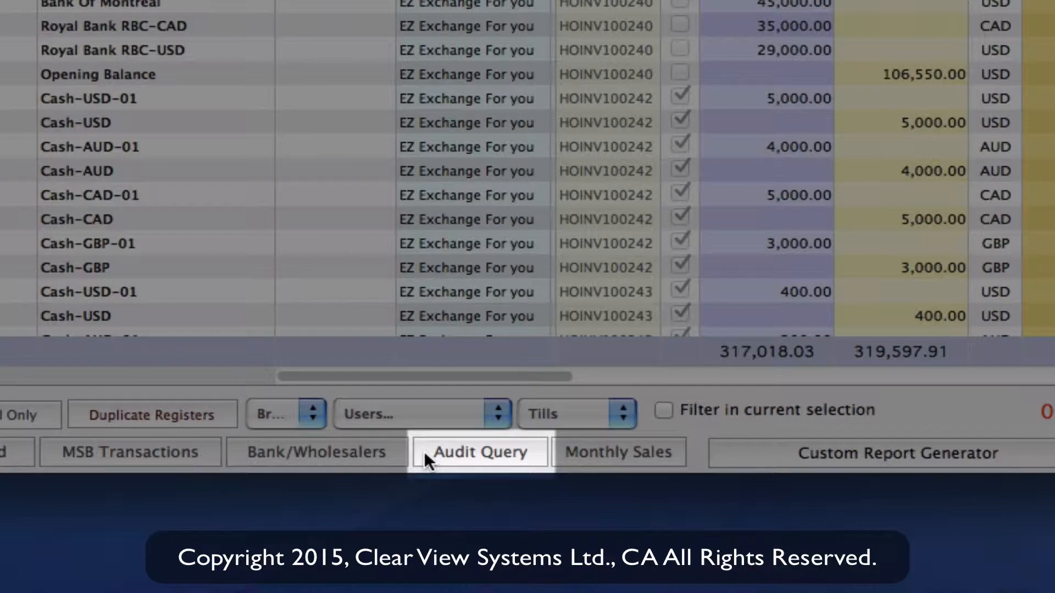
# Export the unformatted audit query results as HTML to the Desktop under the name "pivot table video.html"
pyautogui.click(425, 454)
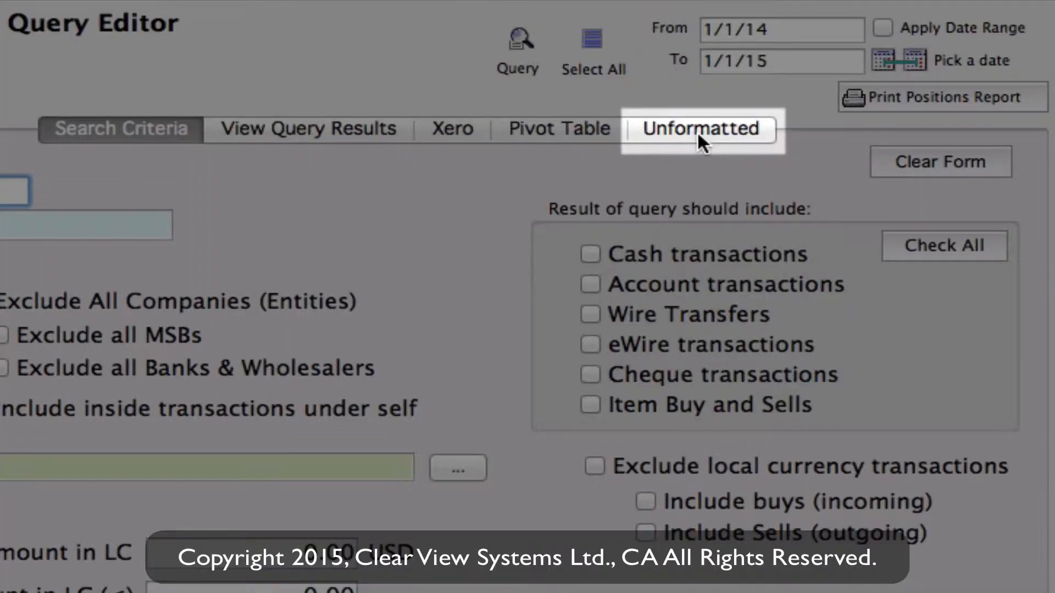
pyautogui.click(697, 131)
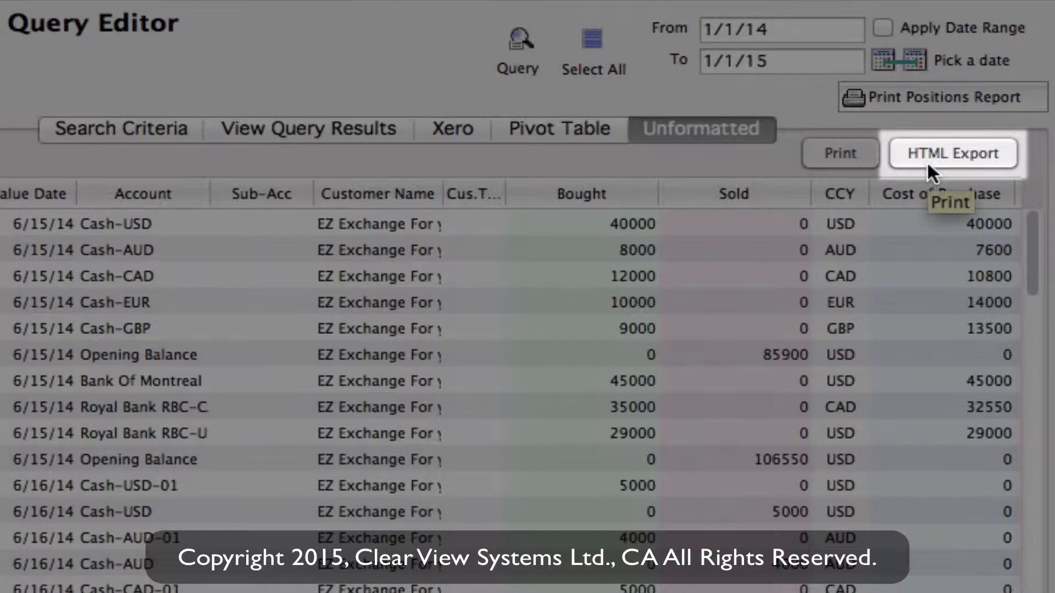
pyautogui.click(928, 162)
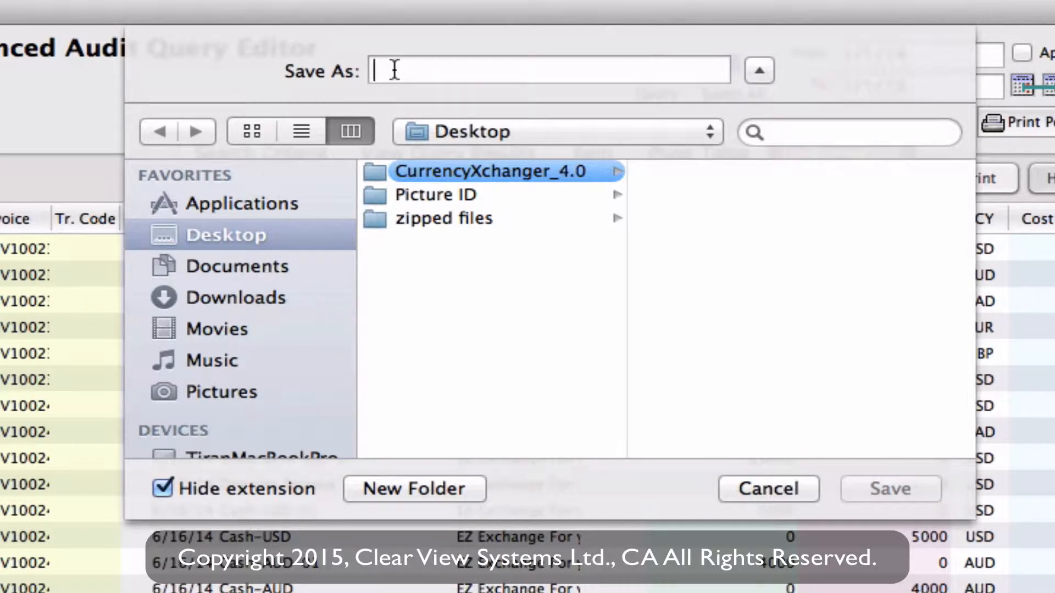
pyautogui.write('pivot t')
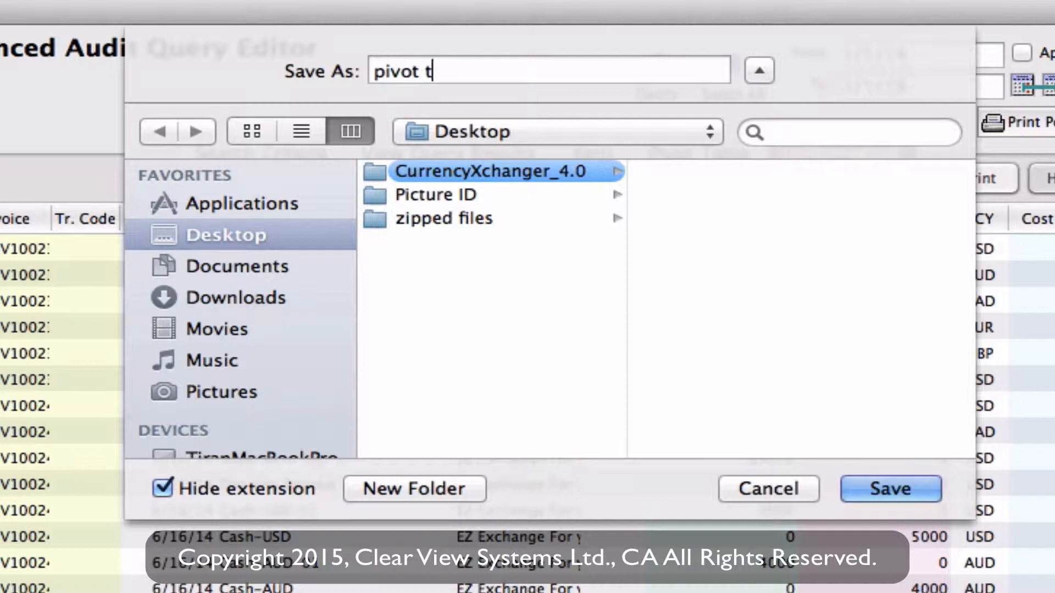
pyautogui.write('able vi')
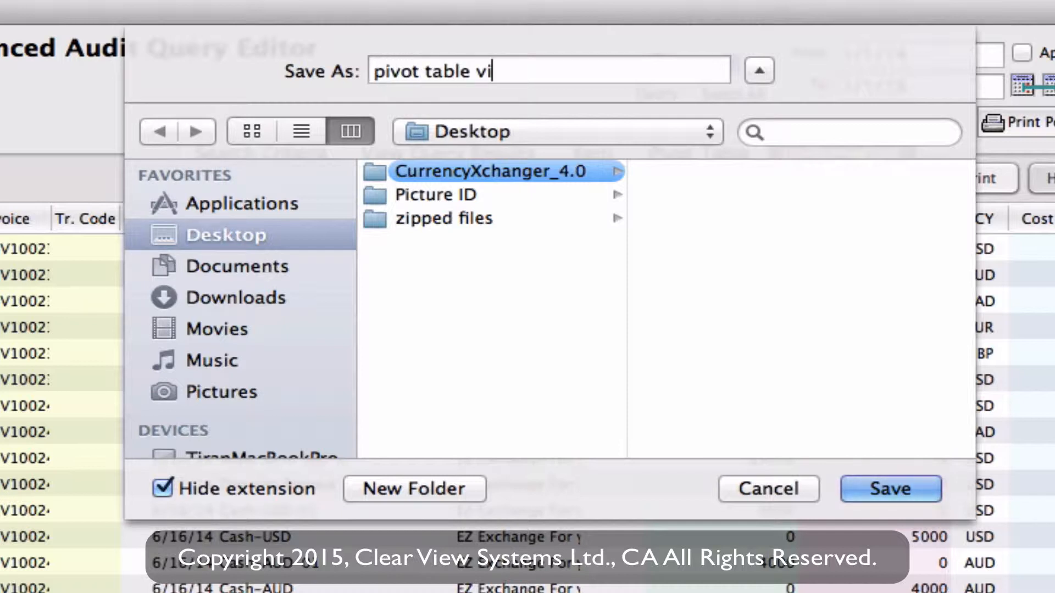
pyautogui.write('deo.html')
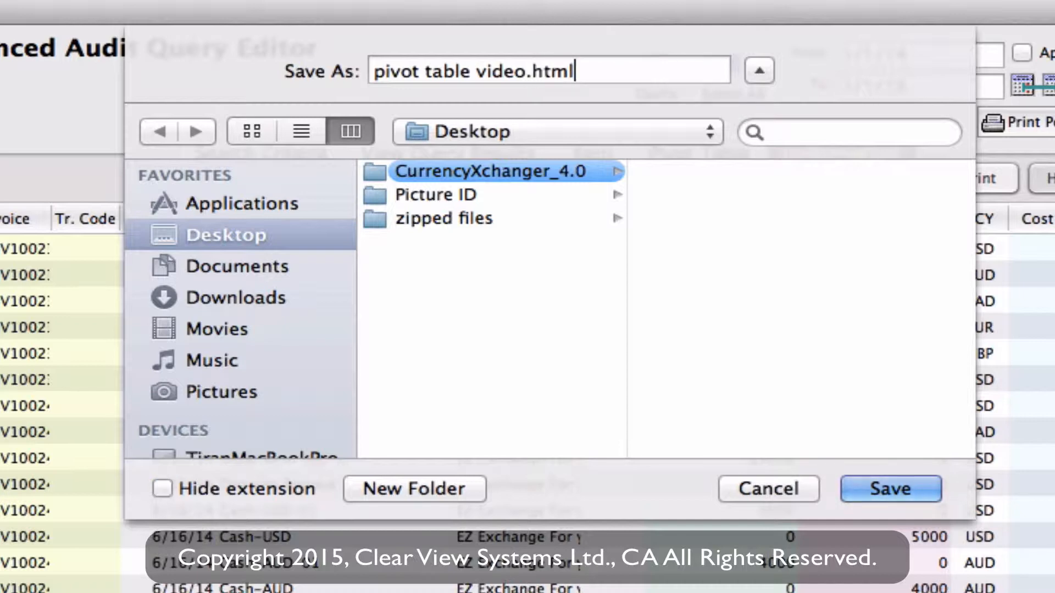
pyautogui.click(857, 486)
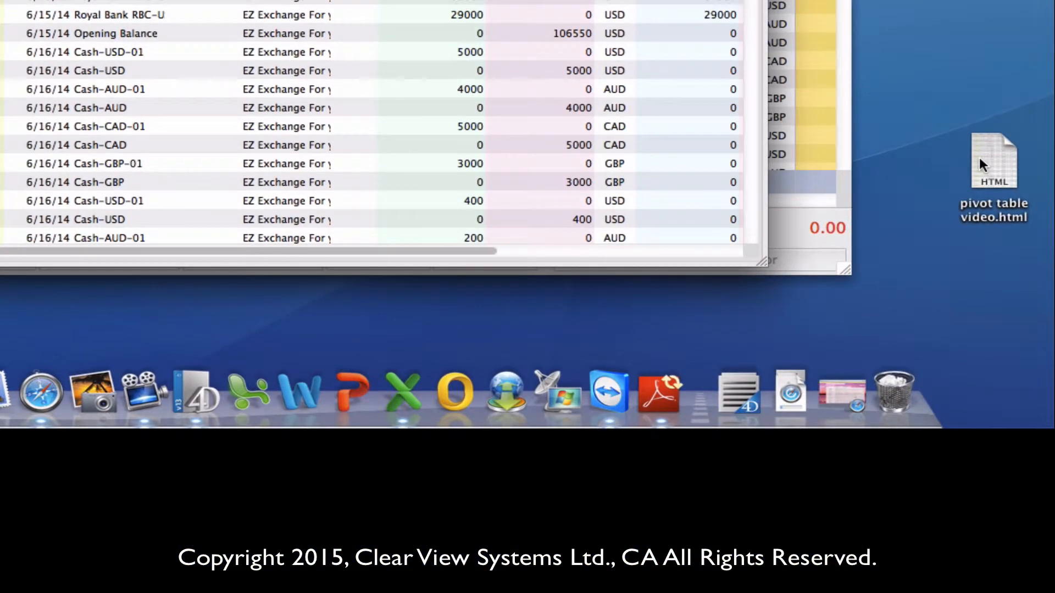
# Open pivot table video.html in Excel and create a manual PivotTable from Sheet1!$A$1:$U$131 on a new worksheet
pyautogui.moveTo(978, 155); pyautogui.dragTo(403, 389)
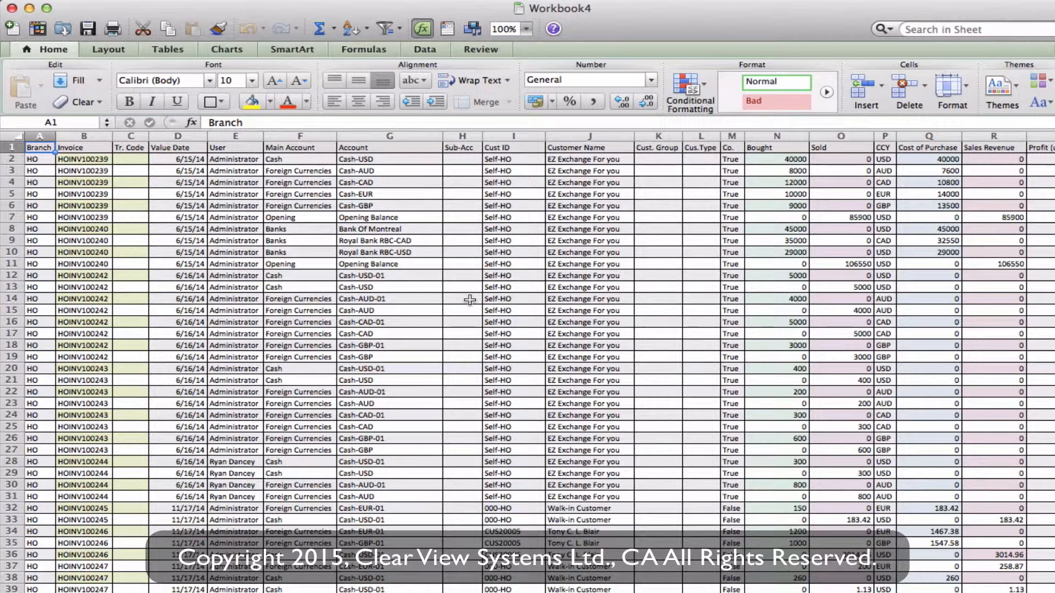
pyautogui.click(348, 218)
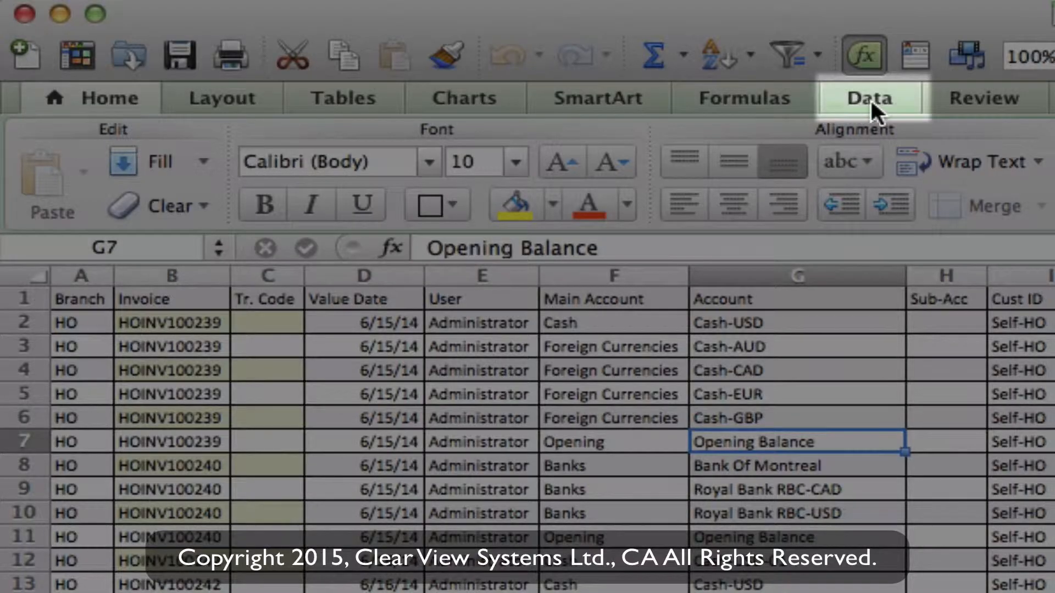
pyautogui.click(902, 100)
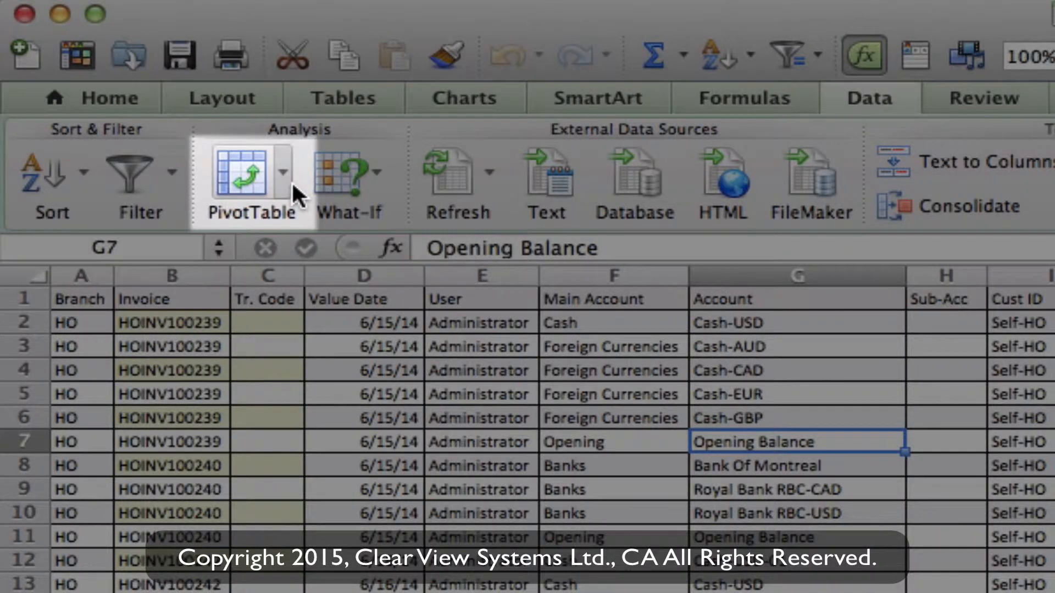
pyautogui.click(283, 182)
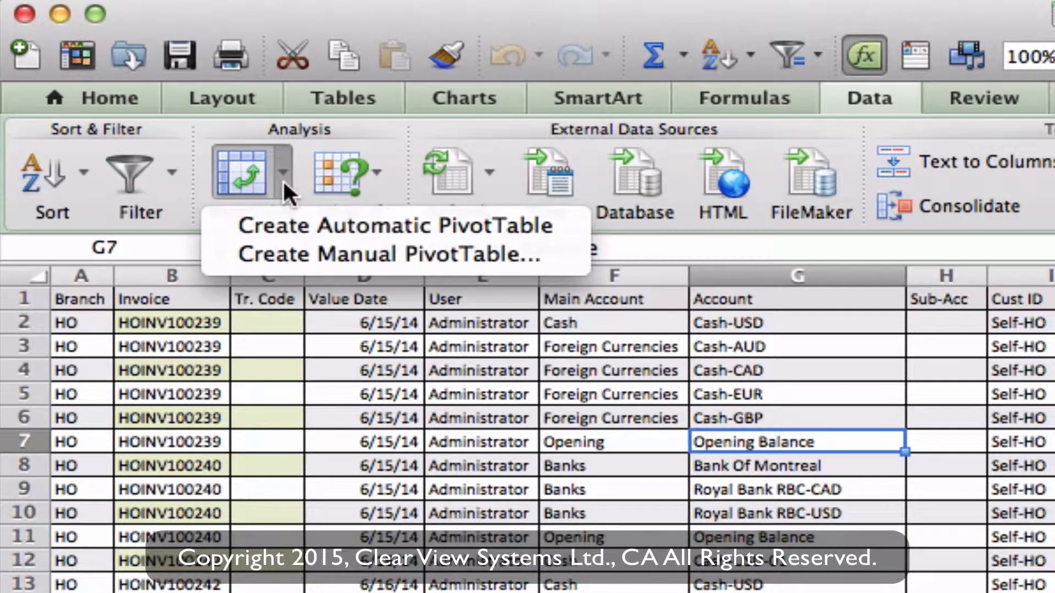
pyautogui.click(283, 254)
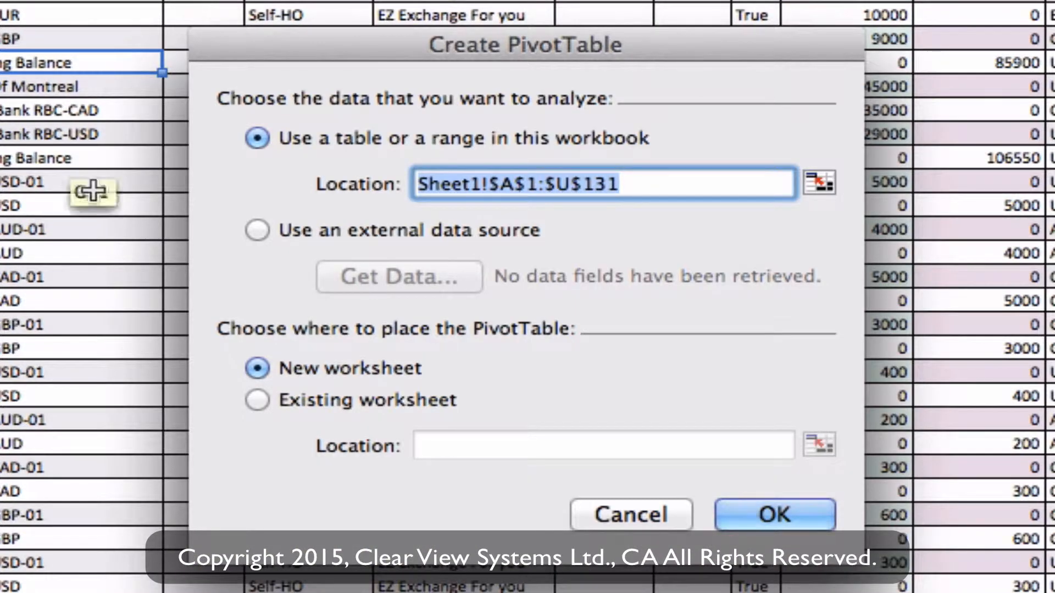
pyautogui.click(773, 519)
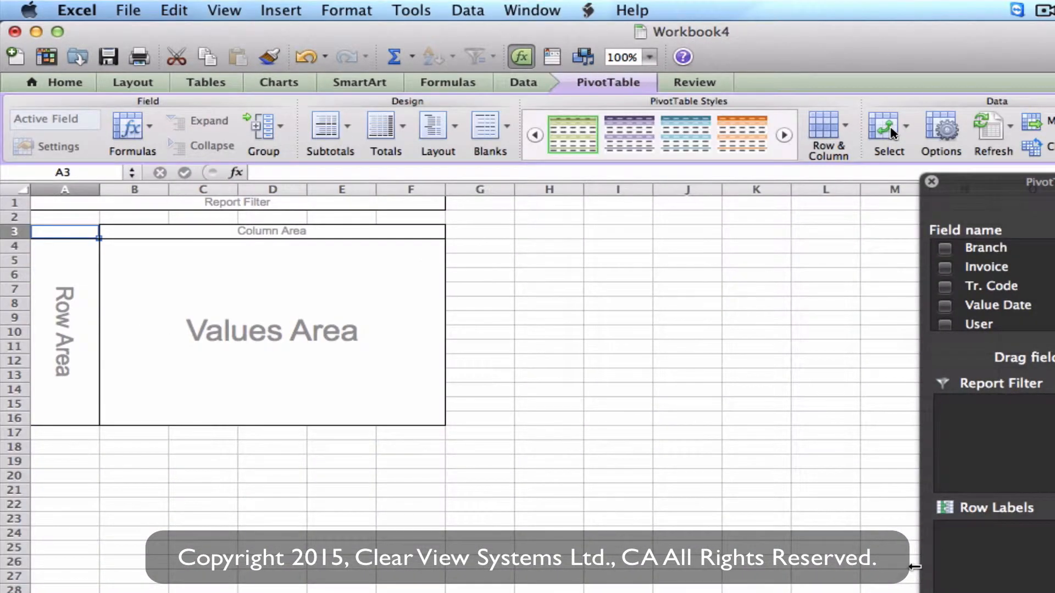
# Add the Main Account field to the PivotTable's row labels, with the Account field beneath it
pyautogui.moveTo(1008, 178); pyautogui.dragTo(574, 221)
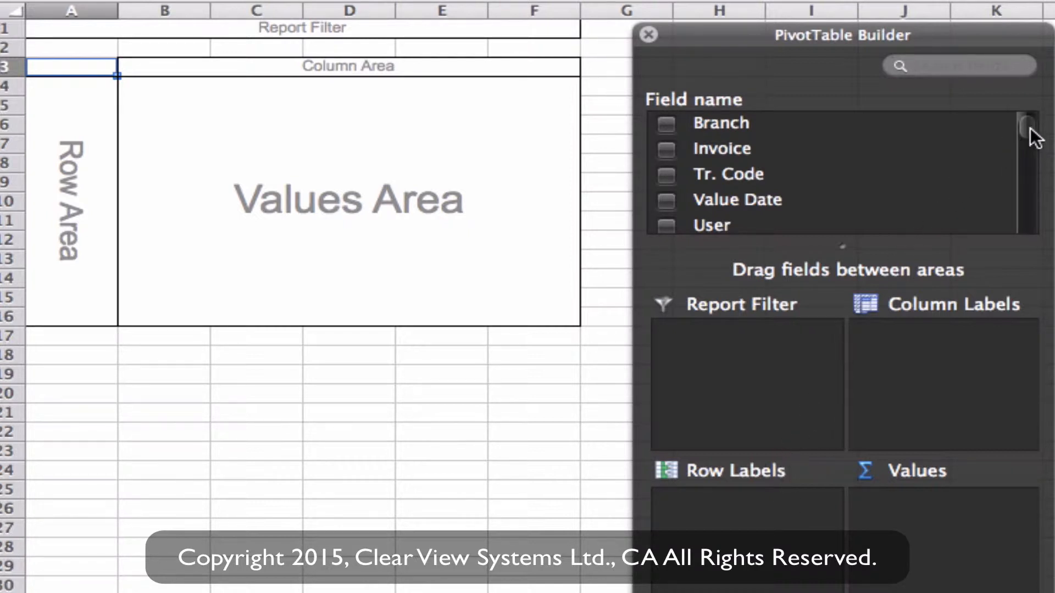
pyautogui.moveTo(1030, 127); pyautogui.dragTo(1030, 150)
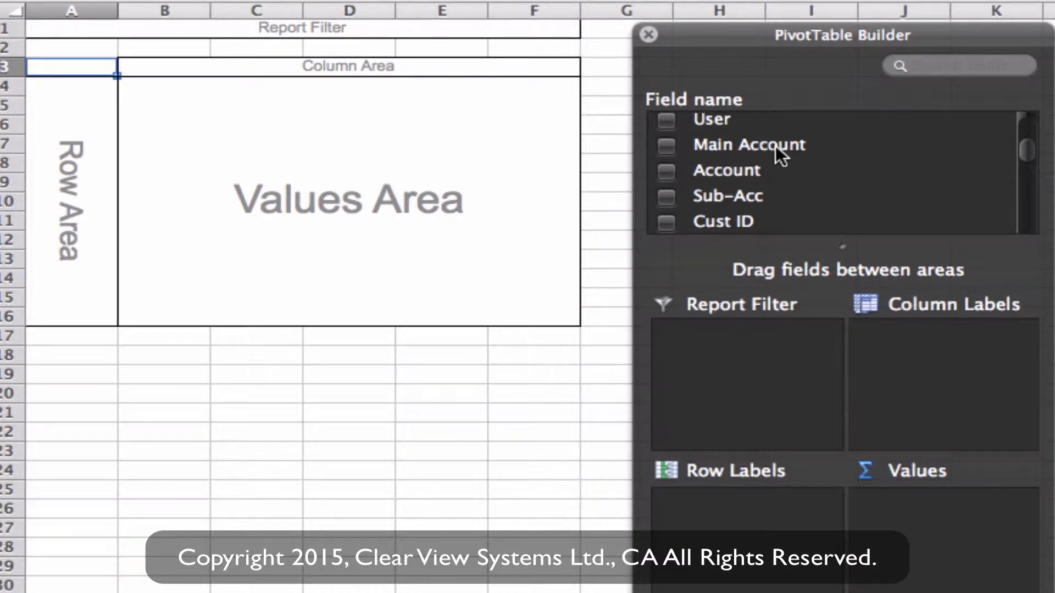
pyautogui.moveTo(776, 145); pyautogui.dragTo(733, 515)
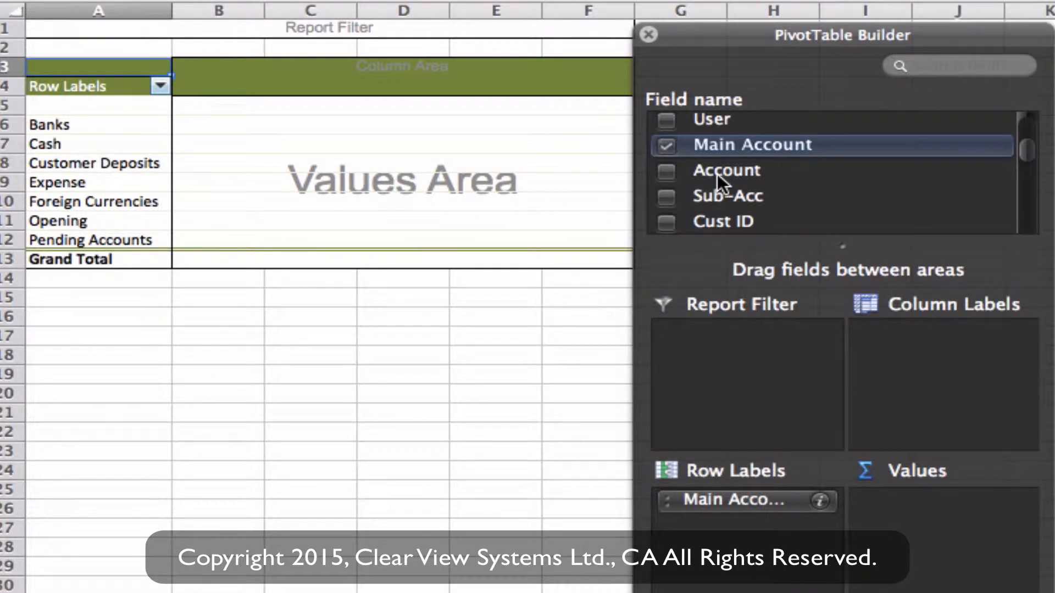
pyautogui.moveTo(716, 175); pyautogui.dragTo(753, 529)
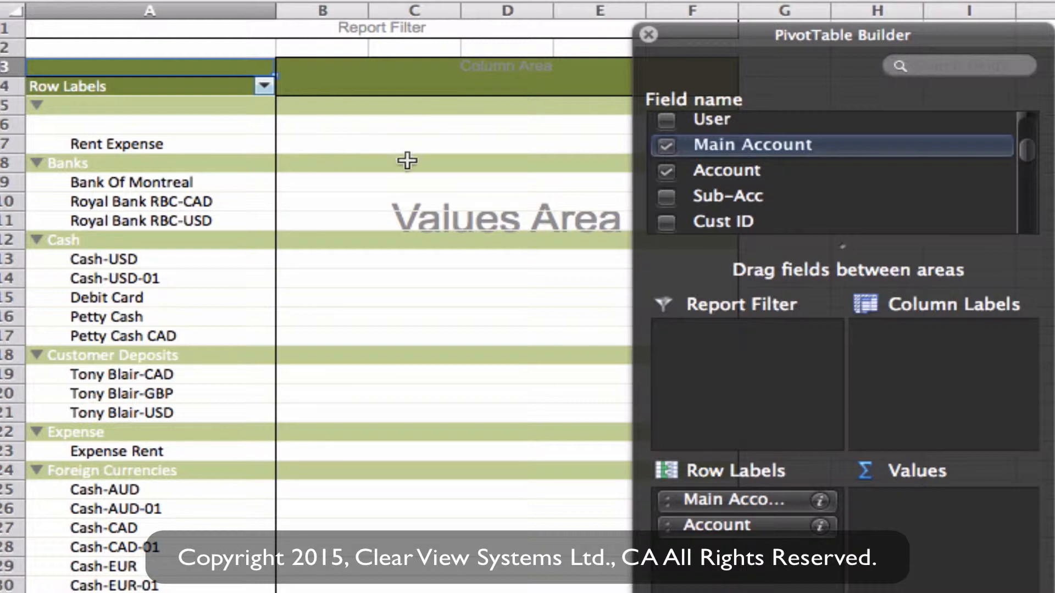
# Add the Bought and Sold fields to the PivotTable's values area
pyautogui.moveTo(786, 46); pyautogui.dragTo(840, 61)
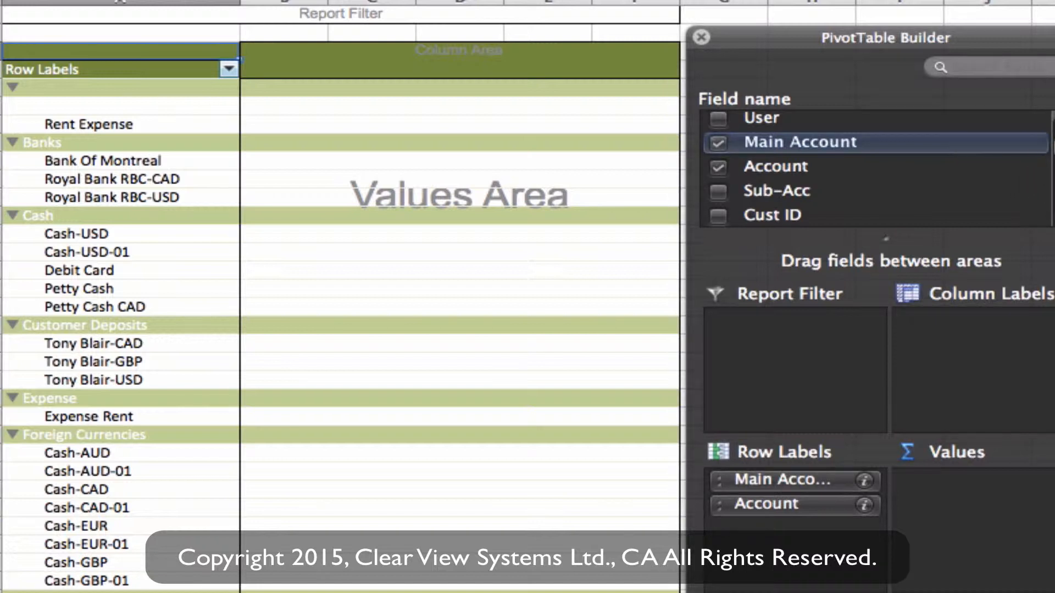
pyautogui.scroll(-1, 1051, 165)
pyautogui.scroll(-7, 884, 168)
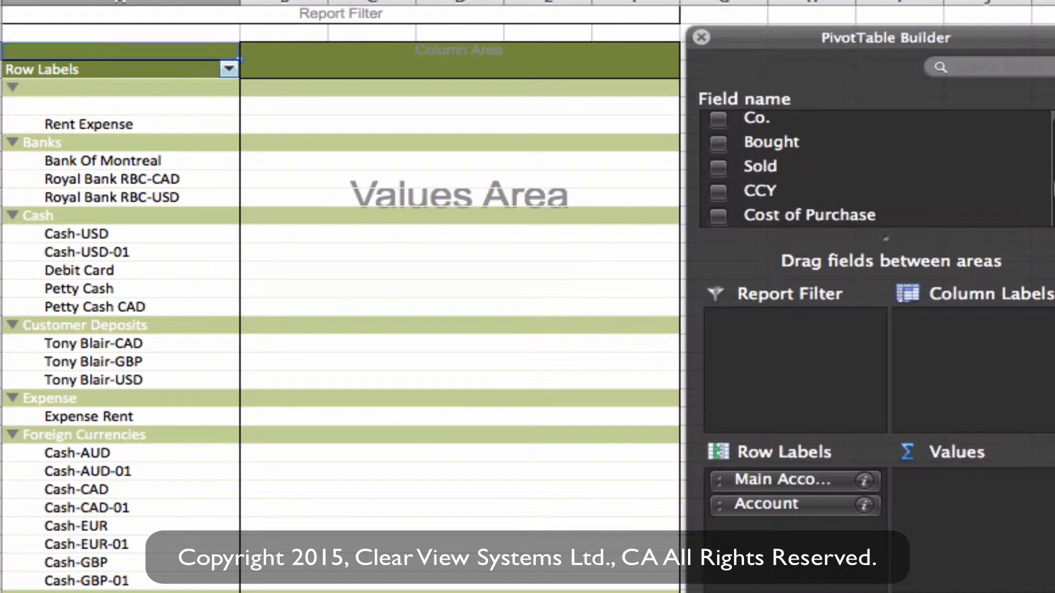
pyautogui.moveTo(785, 149); pyautogui.dragTo(985, 490)
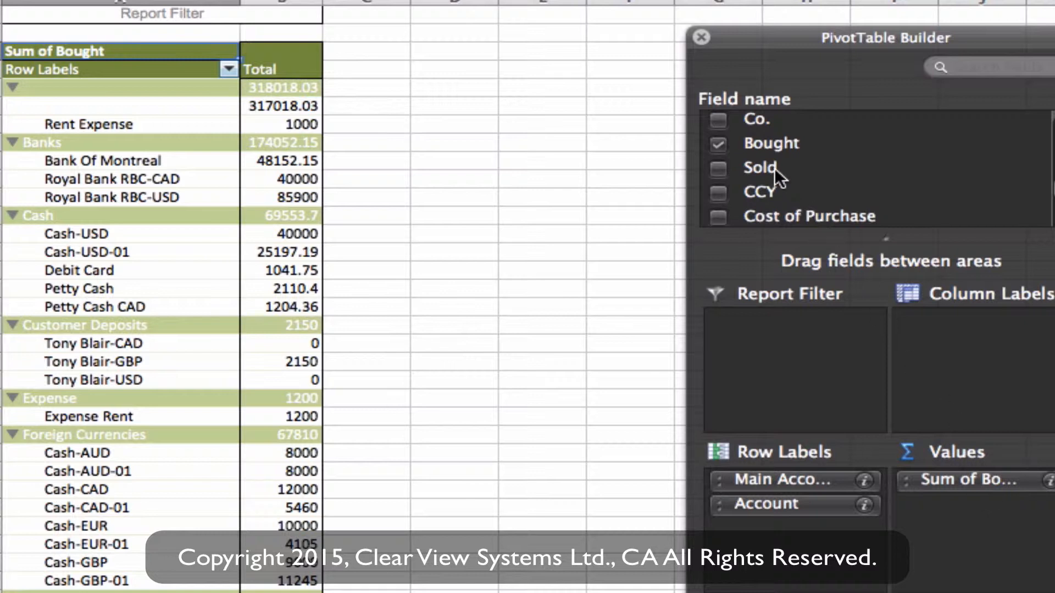
pyautogui.moveTo(772, 174); pyautogui.dragTo(865, 302)
pyautogui.moveTo(964, 498); pyautogui.dragTo(987, 520)
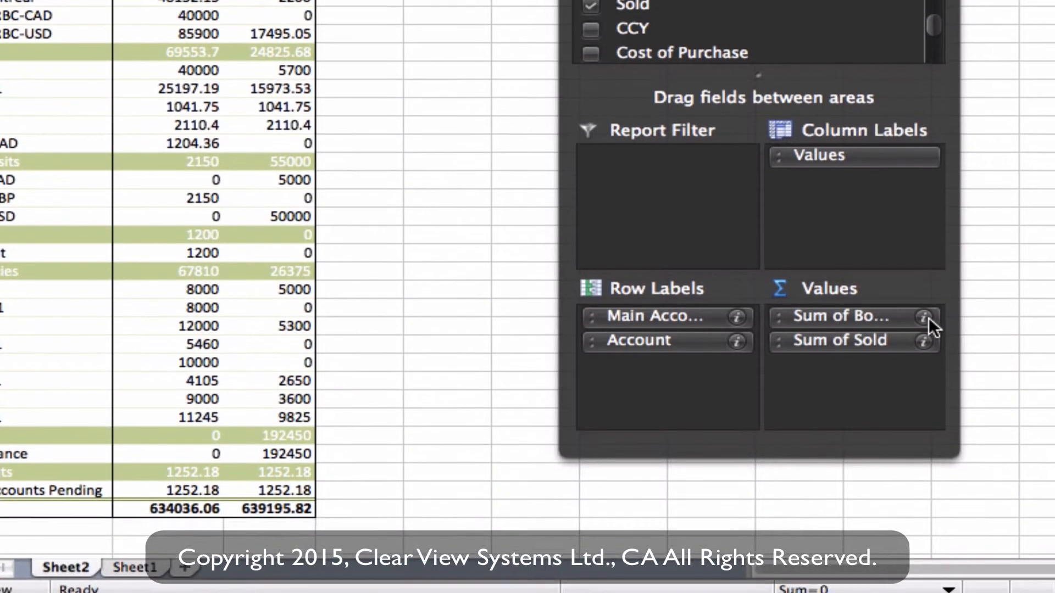
# Rename the Sum of Bought value field as "Total Bought"
pyautogui.click(927, 312)
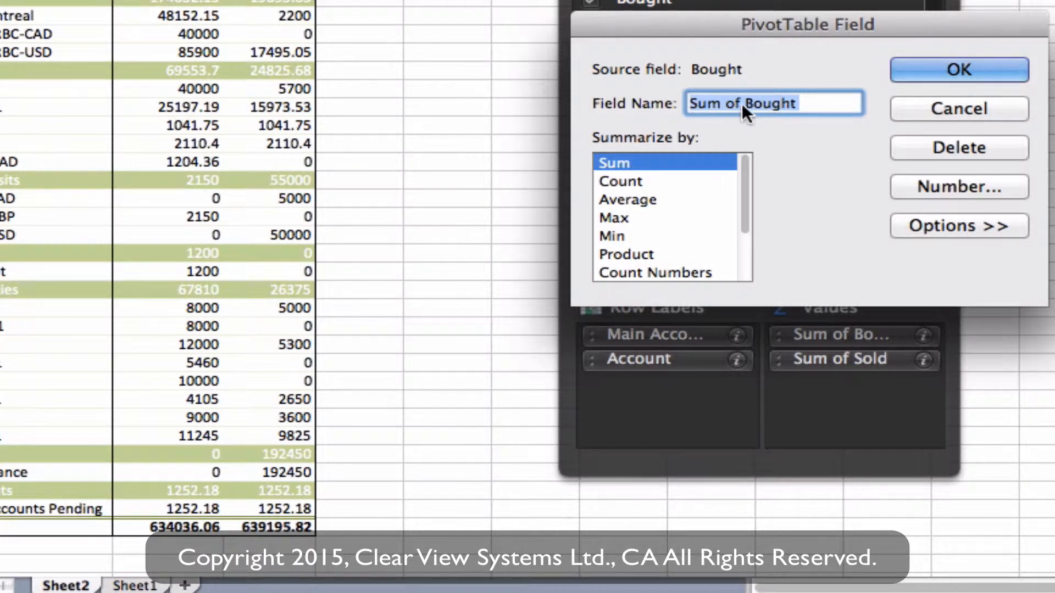
pyautogui.moveTo(742, 103); pyautogui.dragTo(687, 104)
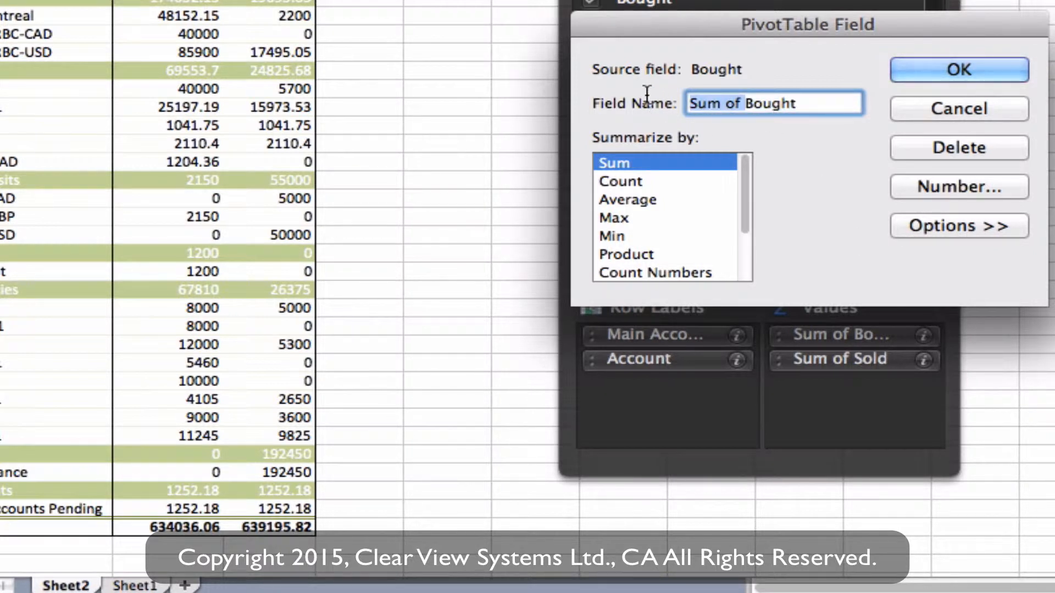
pyautogui.write('Total')
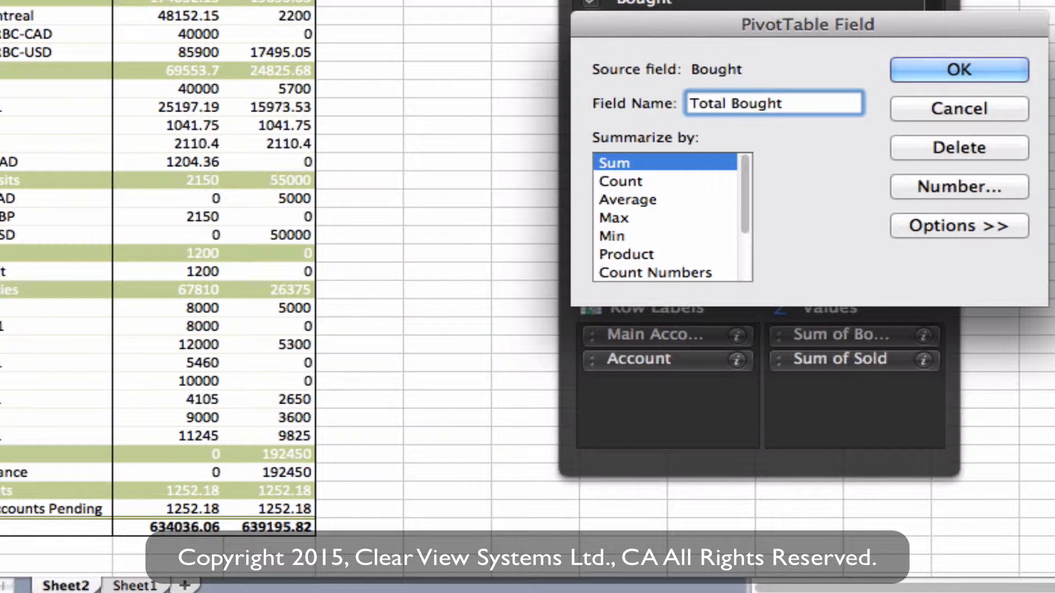
# Format the Bought value field as Number with the 1000 separator and zero decimal places, and apply the field settings
pyautogui.click(909, 190)
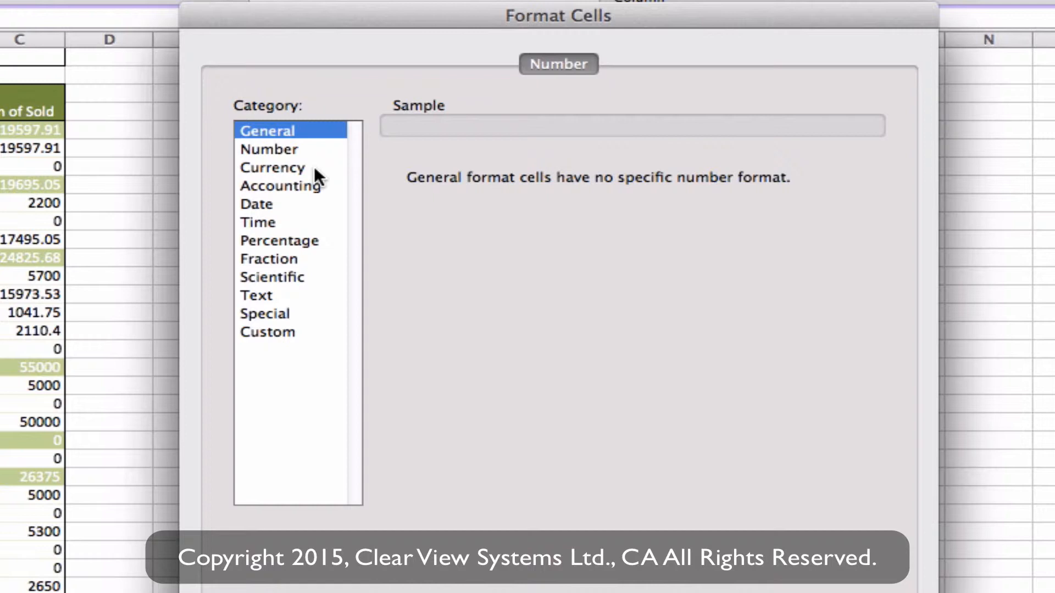
pyautogui.click(282, 149)
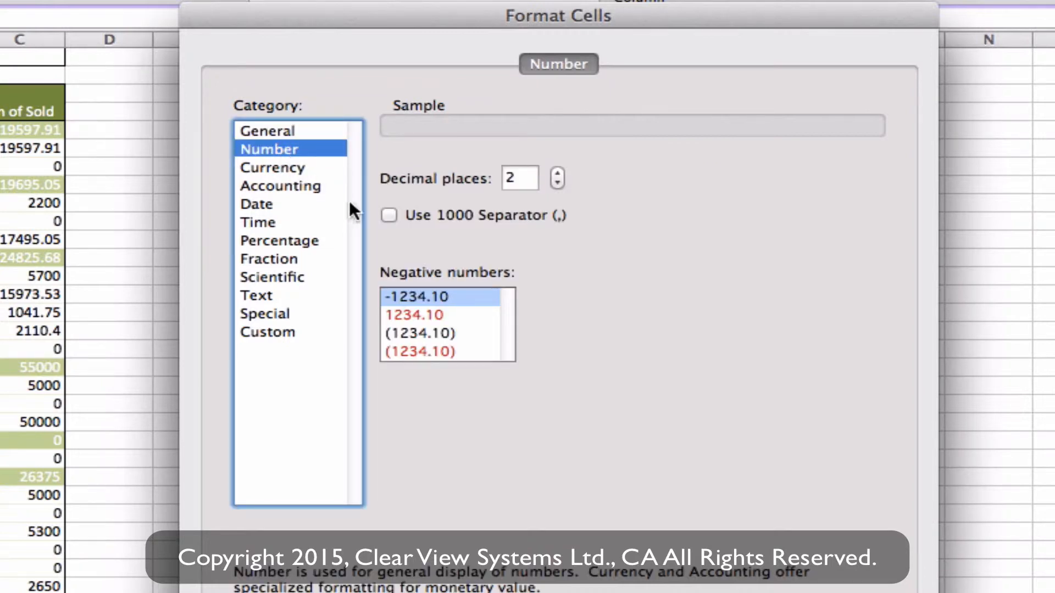
pyautogui.click(388, 215)
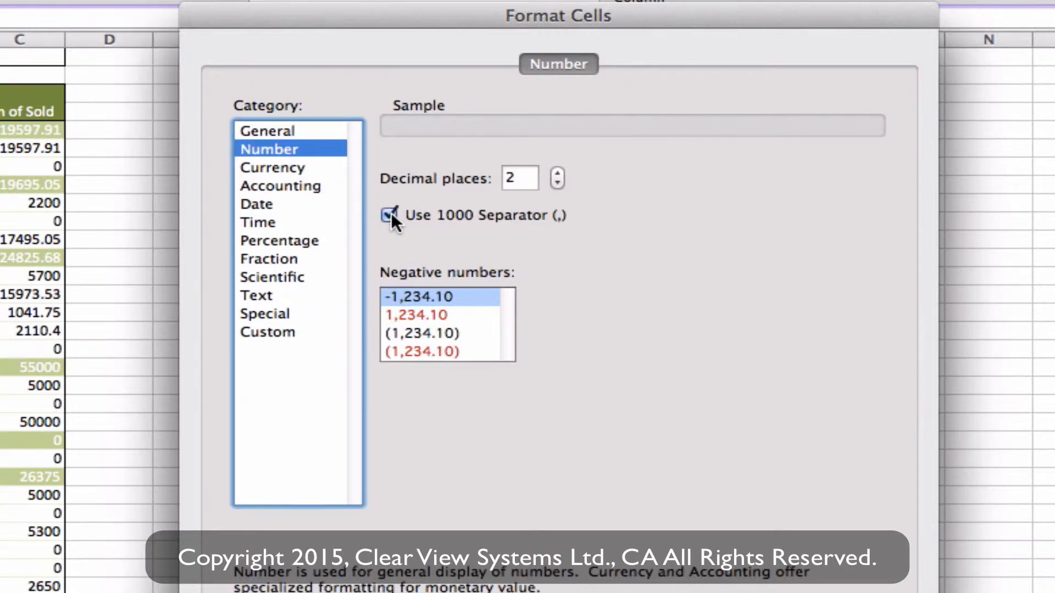
pyautogui.click(557, 183)
pyautogui.click(557, 183)
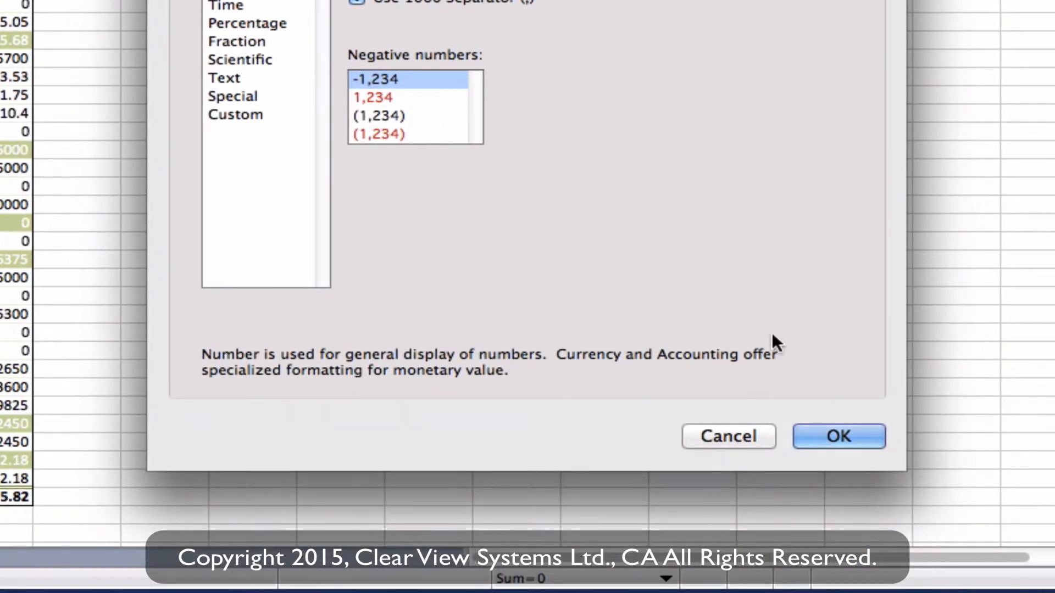
pyautogui.click(817, 434)
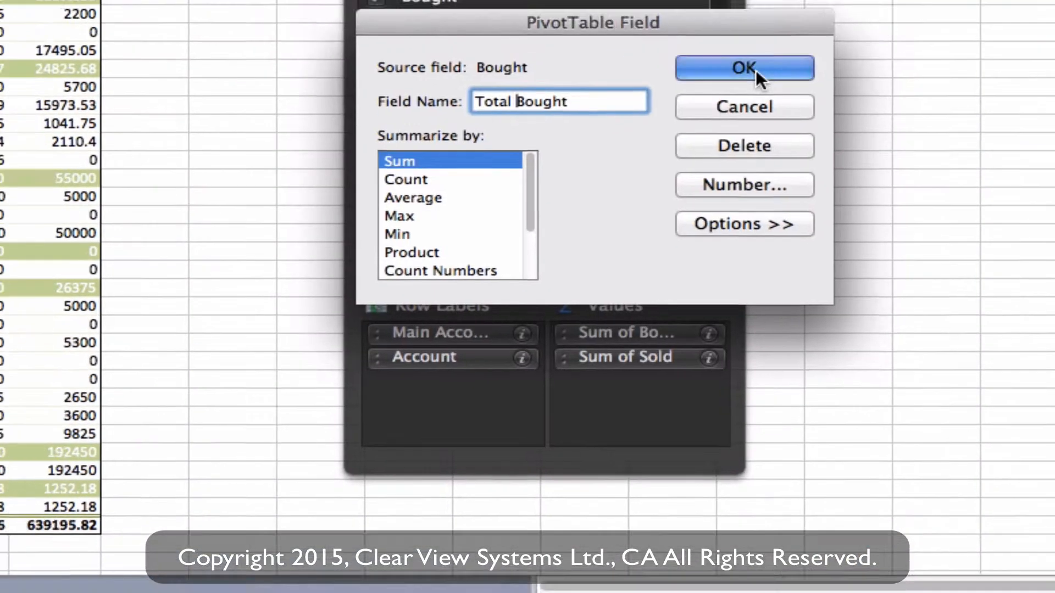
pyautogui.click(687, 47)
# Remove the Account field from the row labels, leaving only Main Account there
pyautogui.moveTo(978, 94); pyautogui.dragTo(681, 88)
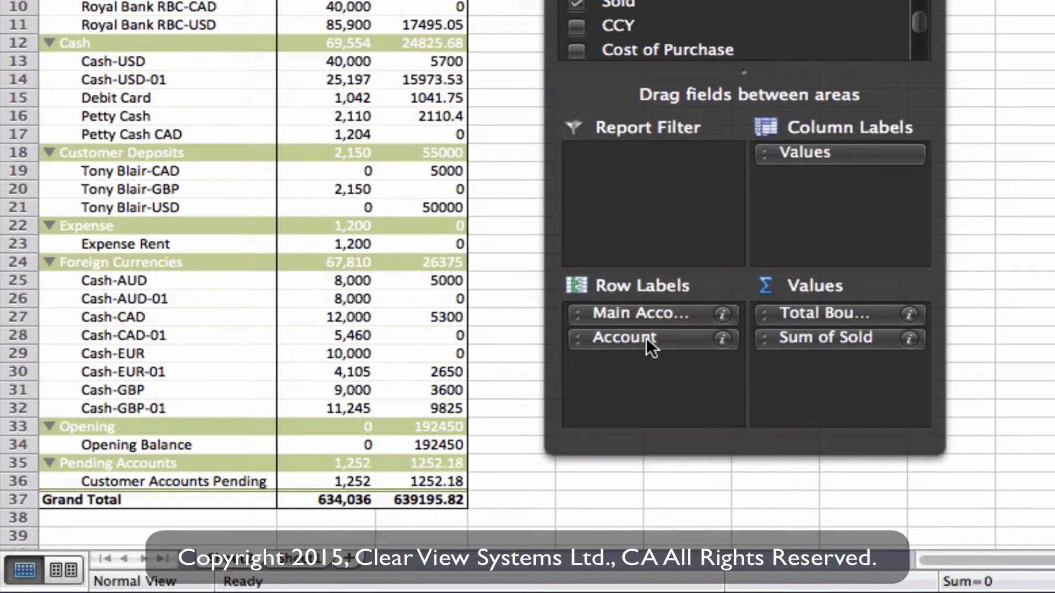
pyautogui.moveTo(646, 337); pyautogui.dragTo(438, 410)
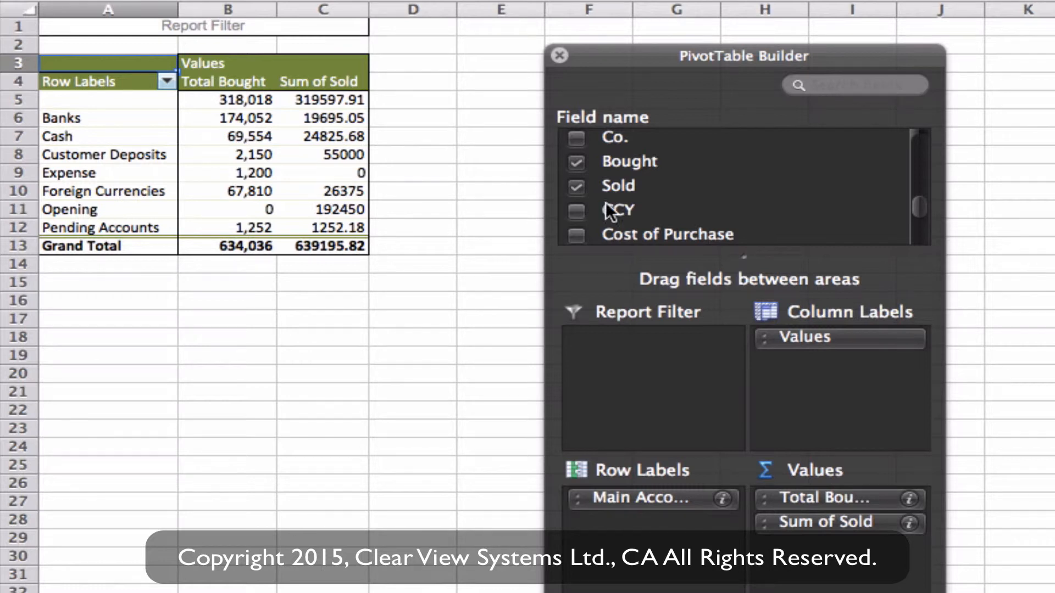
# Add the Customer Name field beneath Main Account in the row labels, and move it to the column labels below Values
pyautogui.moveTo(918, 198); pyautogui.dragTo(921, 131)
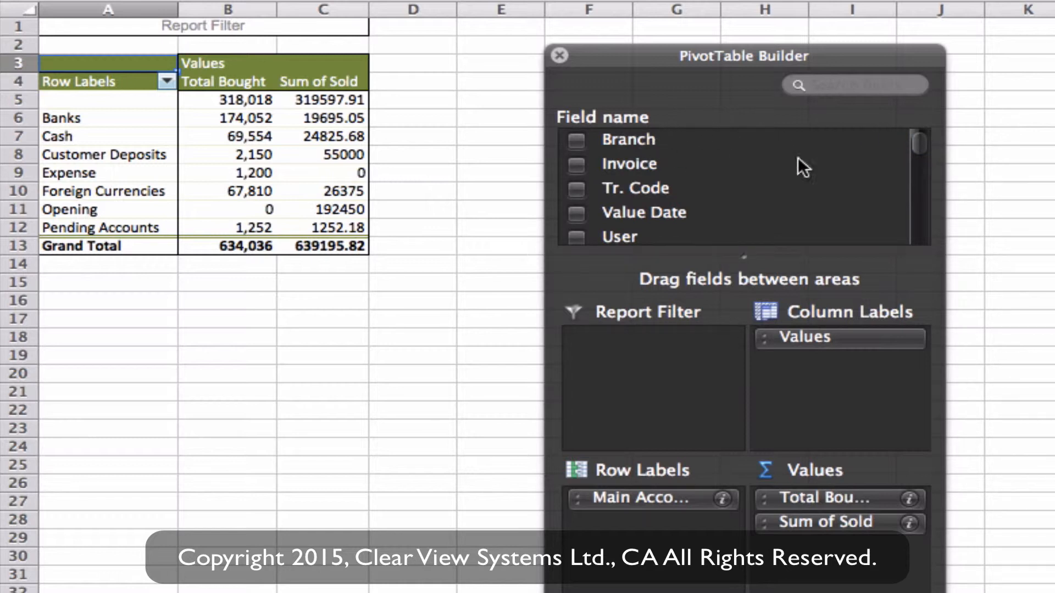
pyautogui.moveTo(918, 137); pyautogui.dragTo(921, 173)
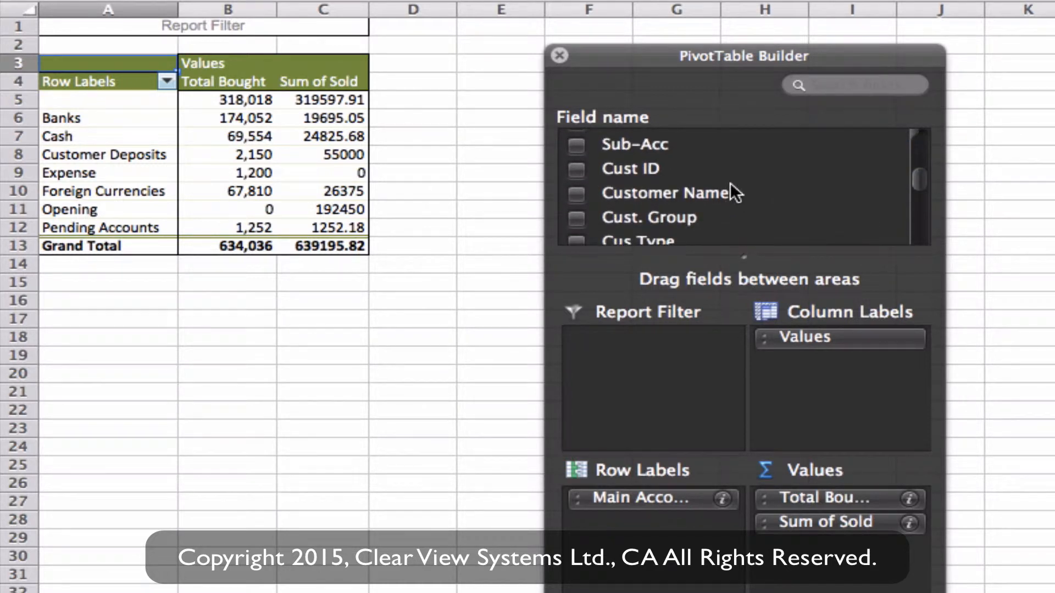
pyautogui.moveTo(683, 190); pyautogui.dragTo(642, 547)
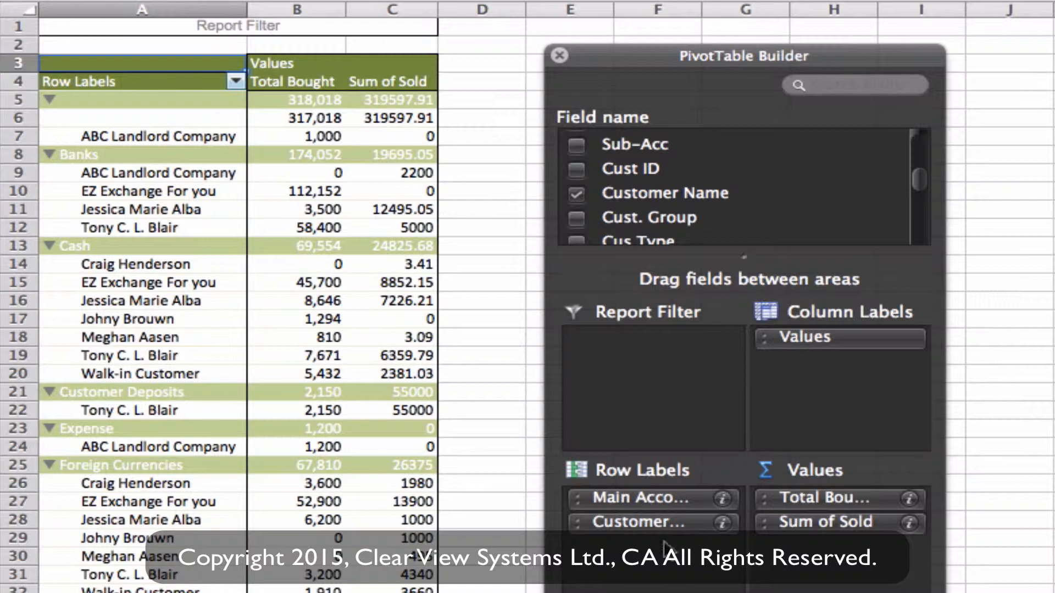
pyautogui.moveTo(663, 532); pyautogui.dragTo(837, 376)
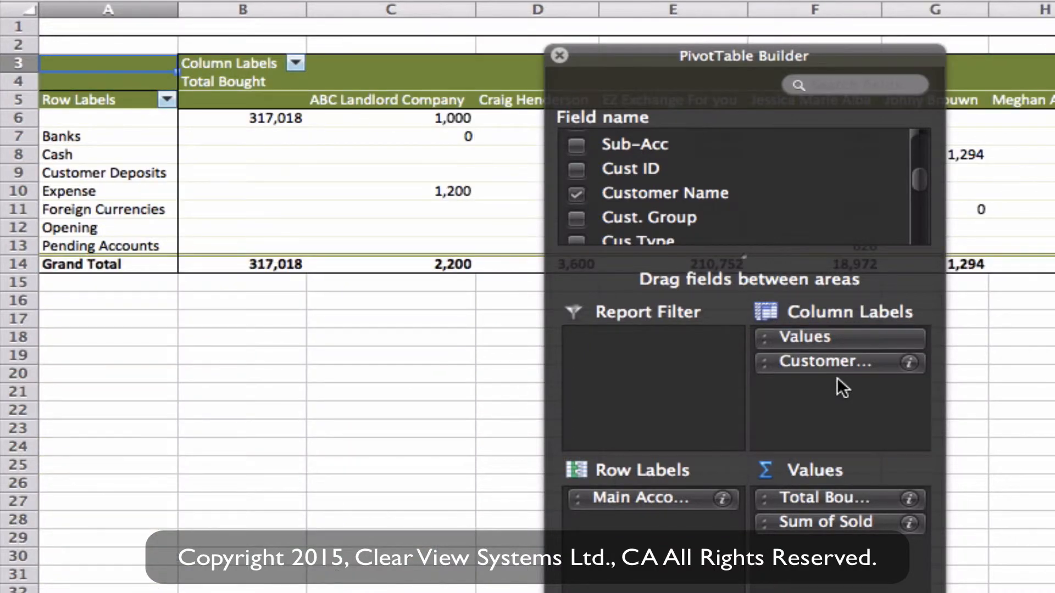
# Move the PivotTable Builder clear of the table data and add the Value Date field to the report filter
pyautogui.moveTo(724, 54); pyautogui.dragTo(766, 317)
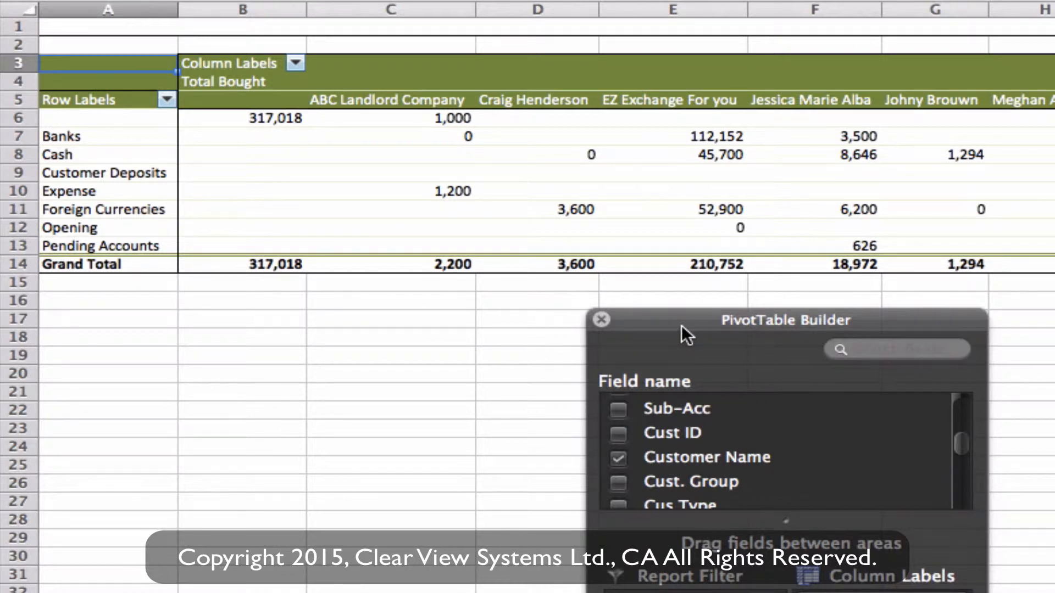
pyautogui.moveTo(681, 324); pyautogui.dragTo(674, 141)
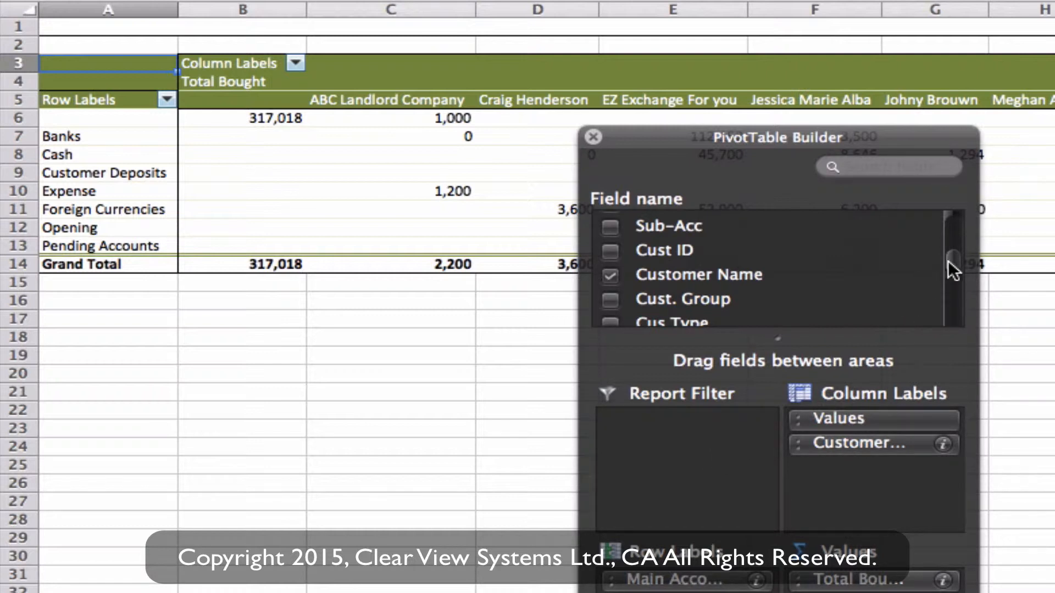
pyautogui.moveTo(954, 259); pyautogui.dragTo(960, 225)
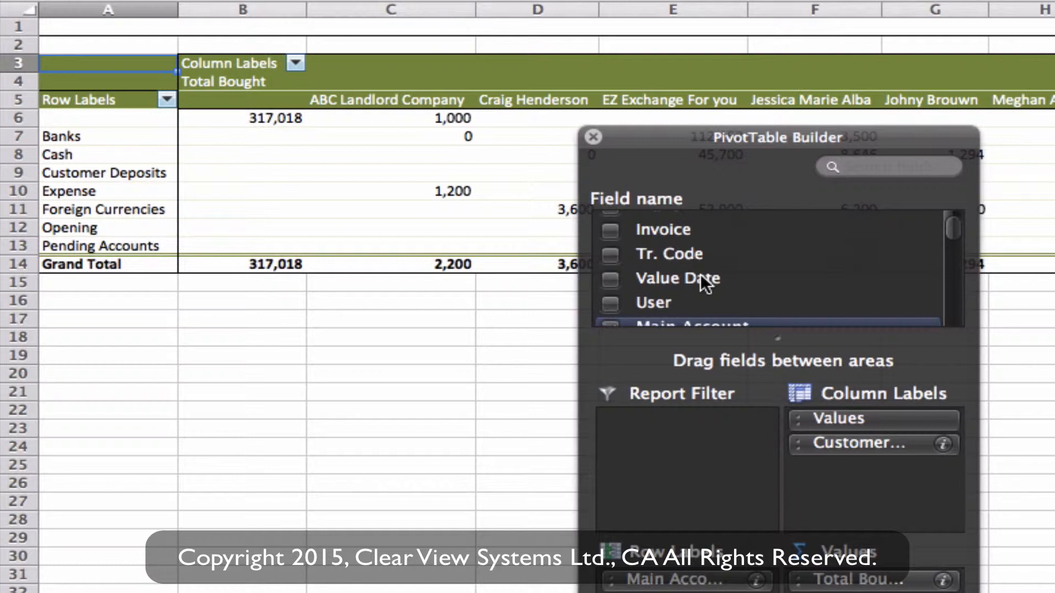
pyautogui.moveTo(700, 274); pyautogui.dragTo(694, 440)
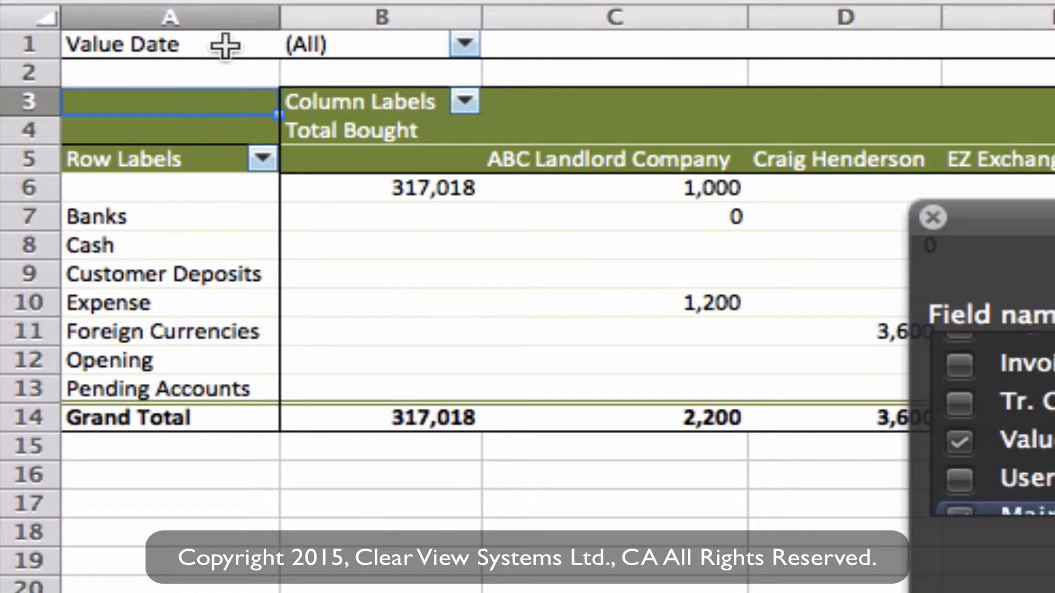
# Filter the PivotTable by Value Date to show only 6/15/14, 6/16/14 and 12/29/14
pyautogui.click(464, 44)
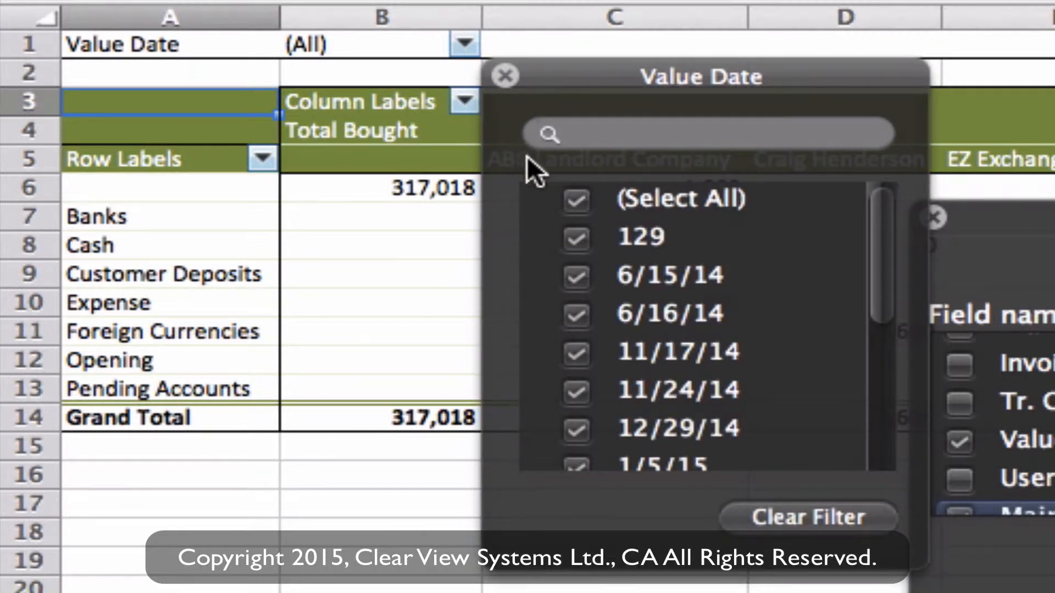
pyautogui.click(576, 199)
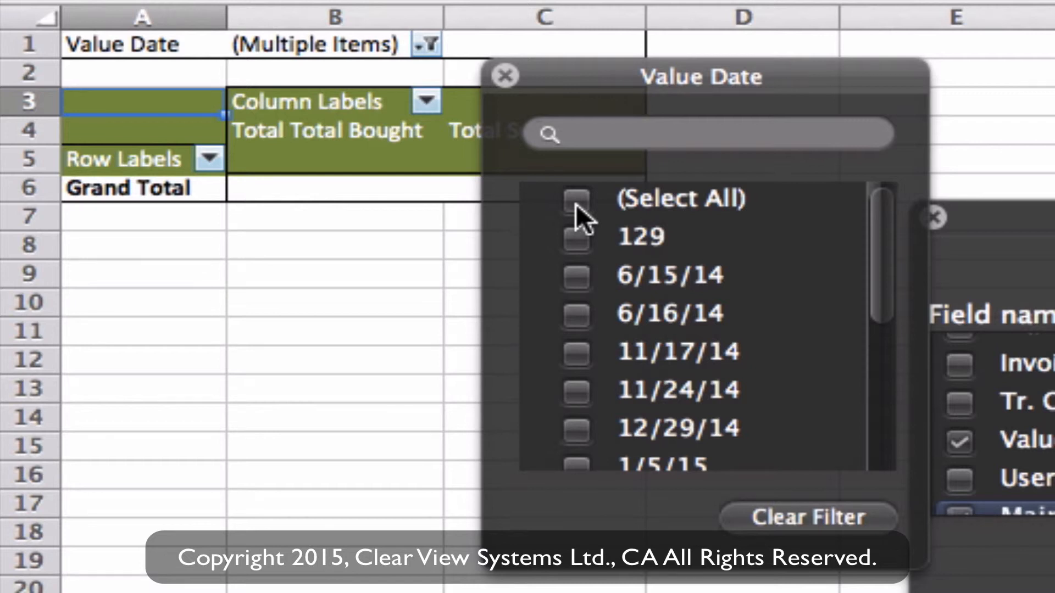
pyautogui.click(577, 276)
pyautogui.click(580, 317)
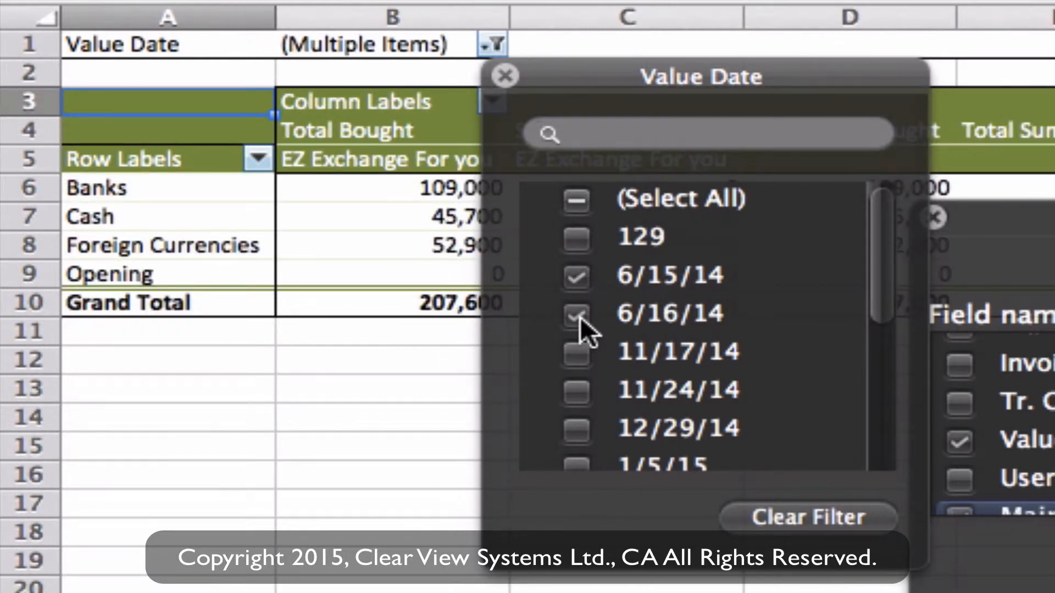
pyautogui.click(575, 429)
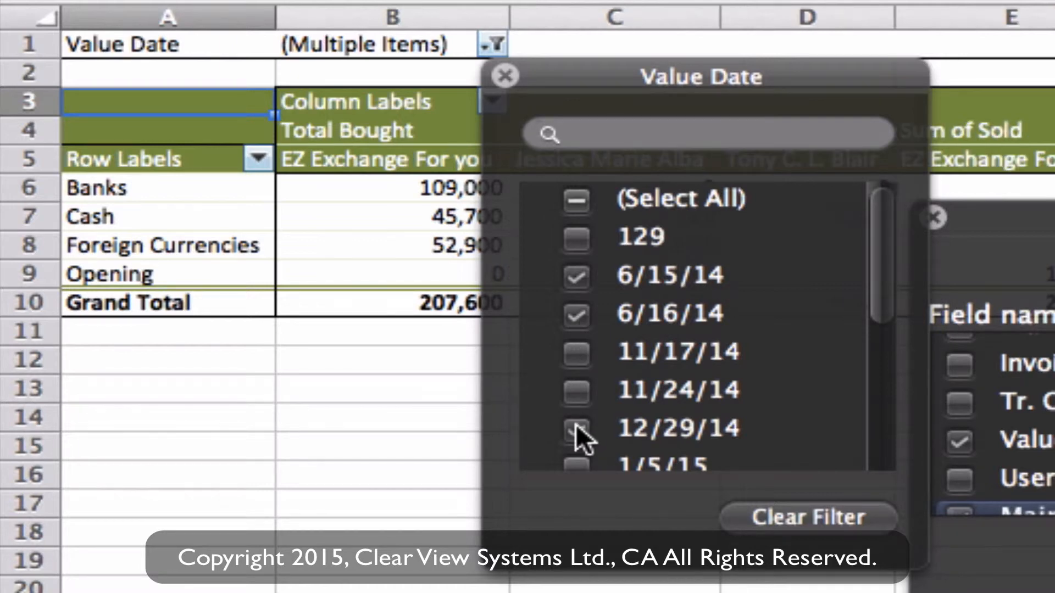
pyautogui.click(506, 77)
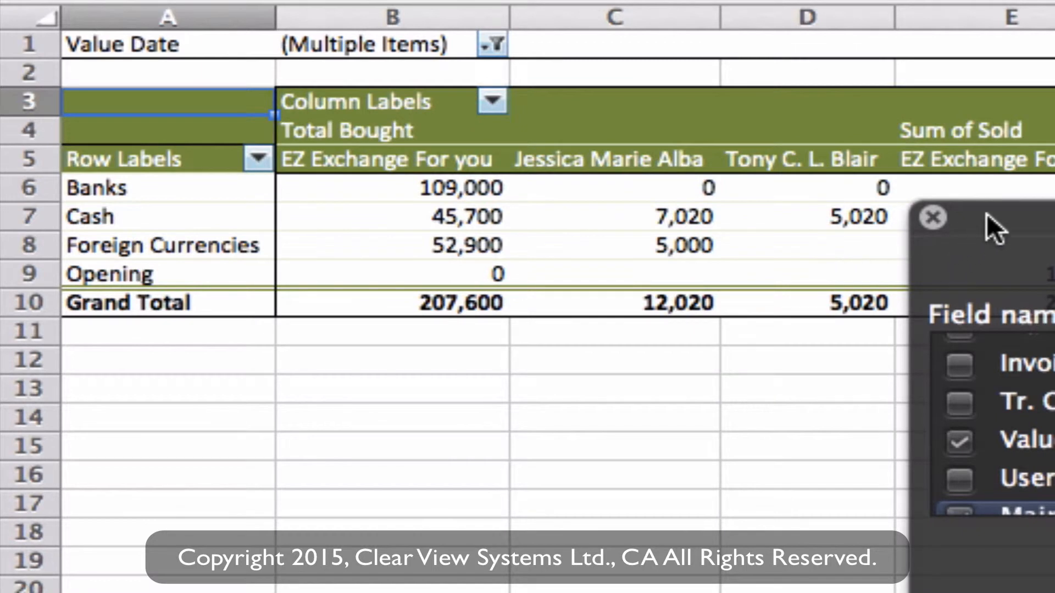
# Reselect all dates in the Value Date filter and remove the Value Date field from the report filter
pyautogui.moveTo(993, 228); pyautogui.dragTo(988, 356)
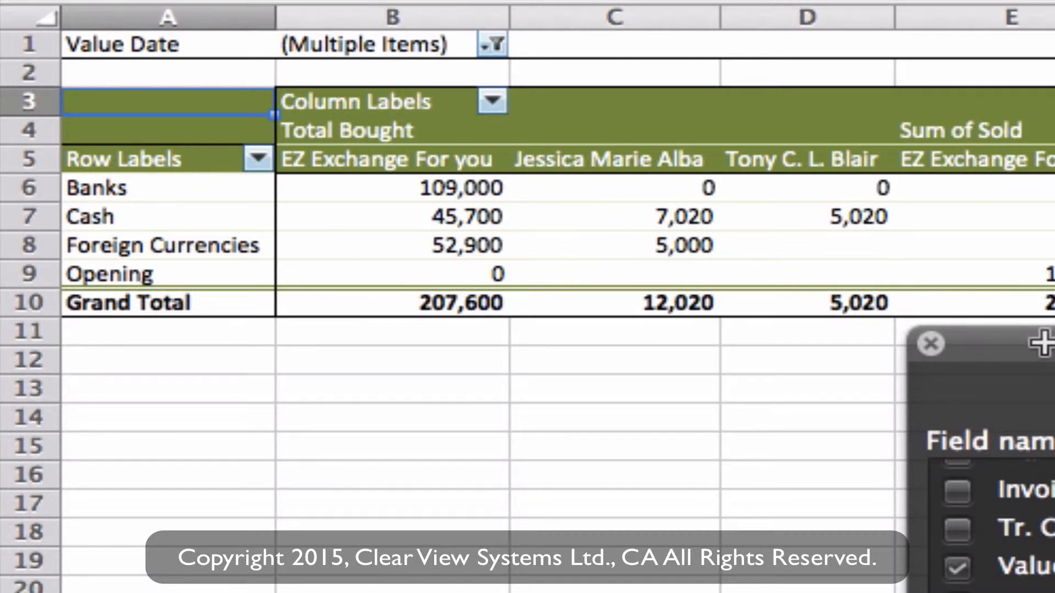
pyautogui.moveTo(1038, 334); pyautogui.dragTo(935, 183)
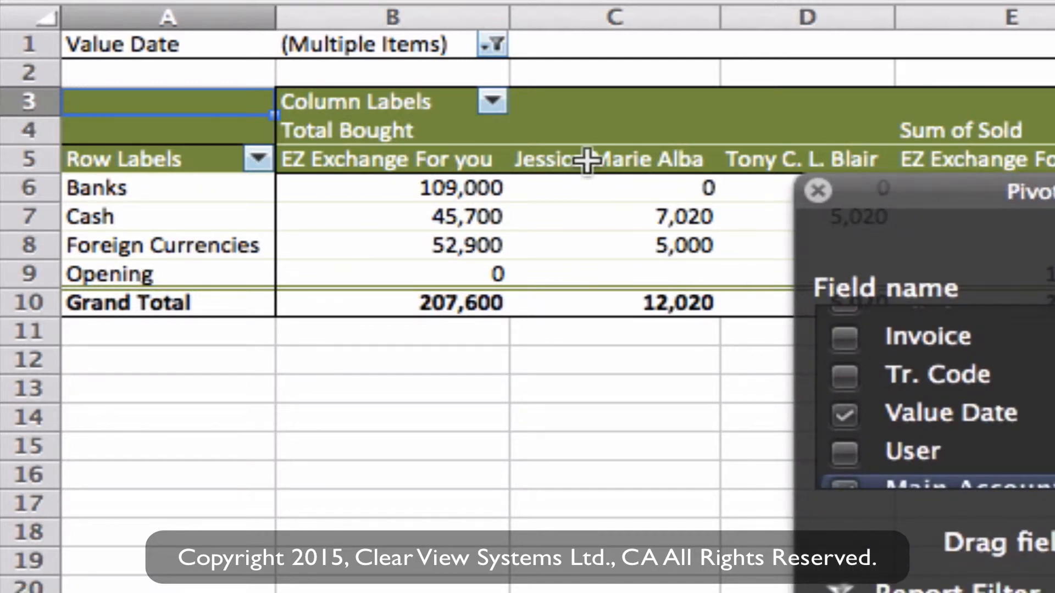
pyautogui.click(496, 47)
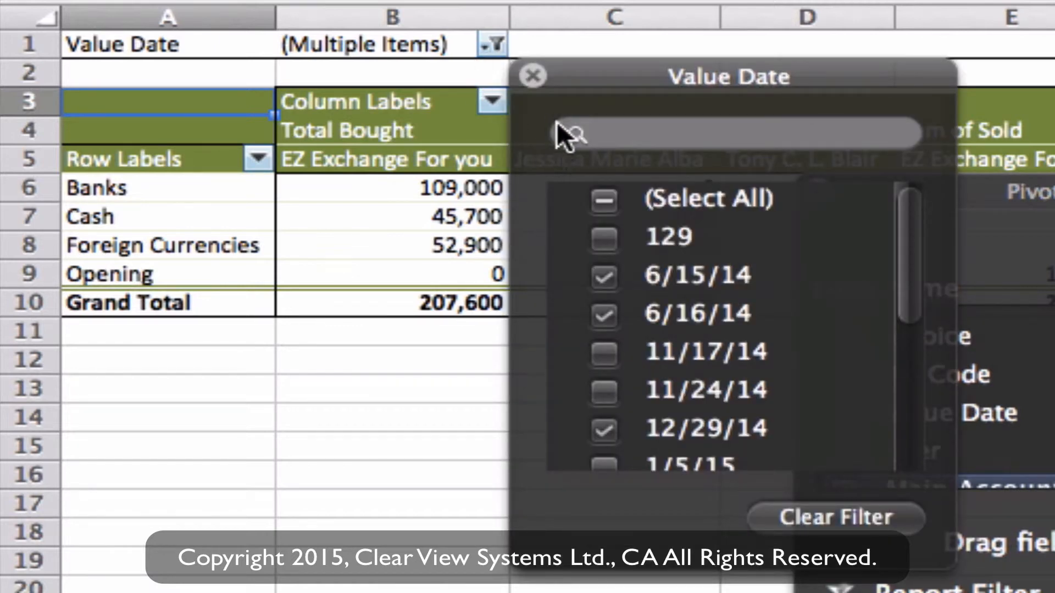
pyautogui.click(606, 200)
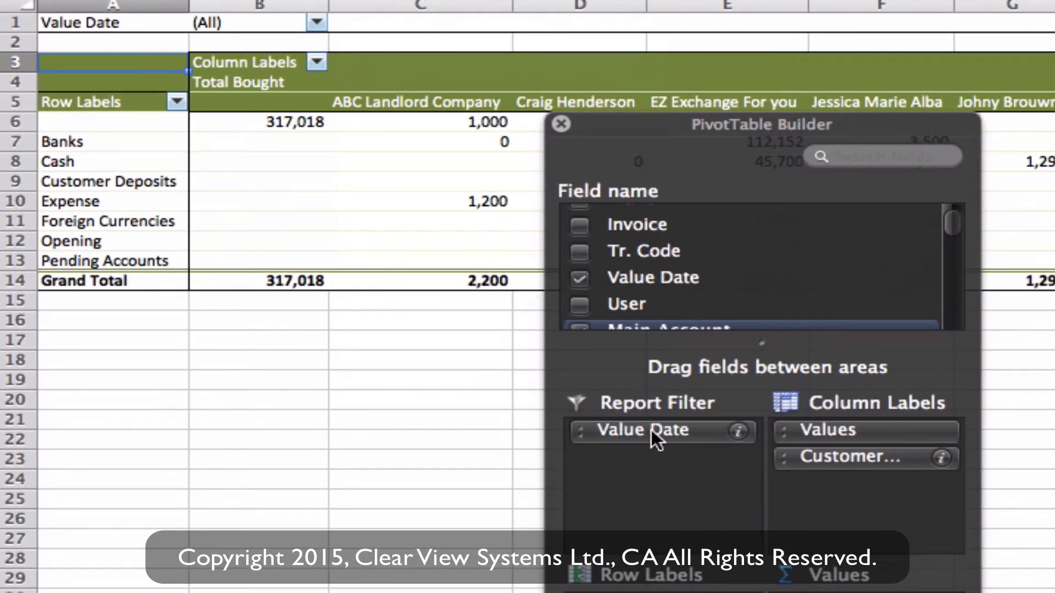
pyautogui.moveTo(651, 430); pyautogui.dragTo(384, 429)
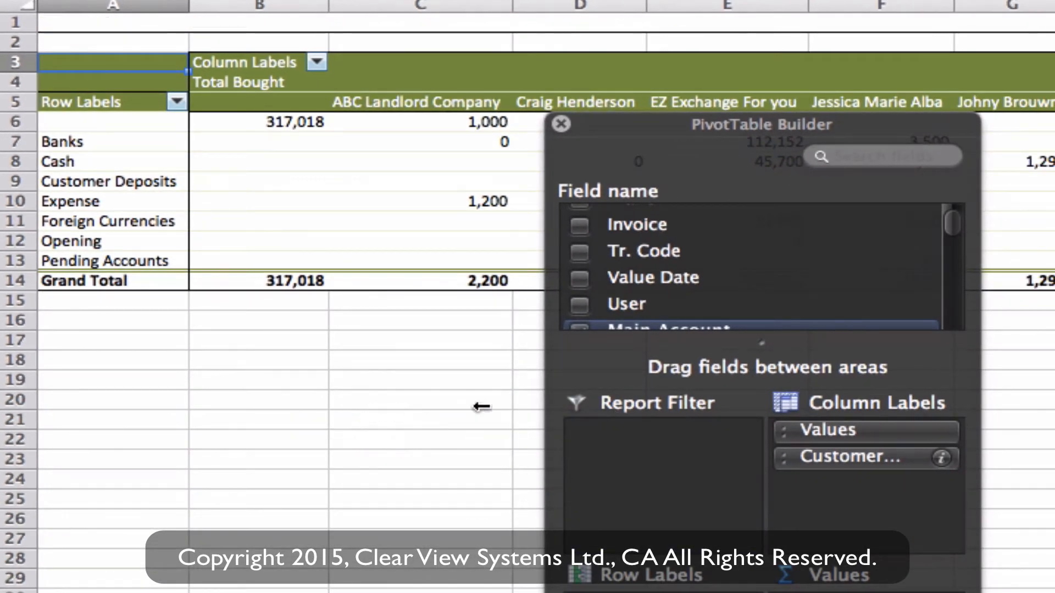
# Add the Branch field to the PivotTable's report filter
pyautogui.click(952, 226)
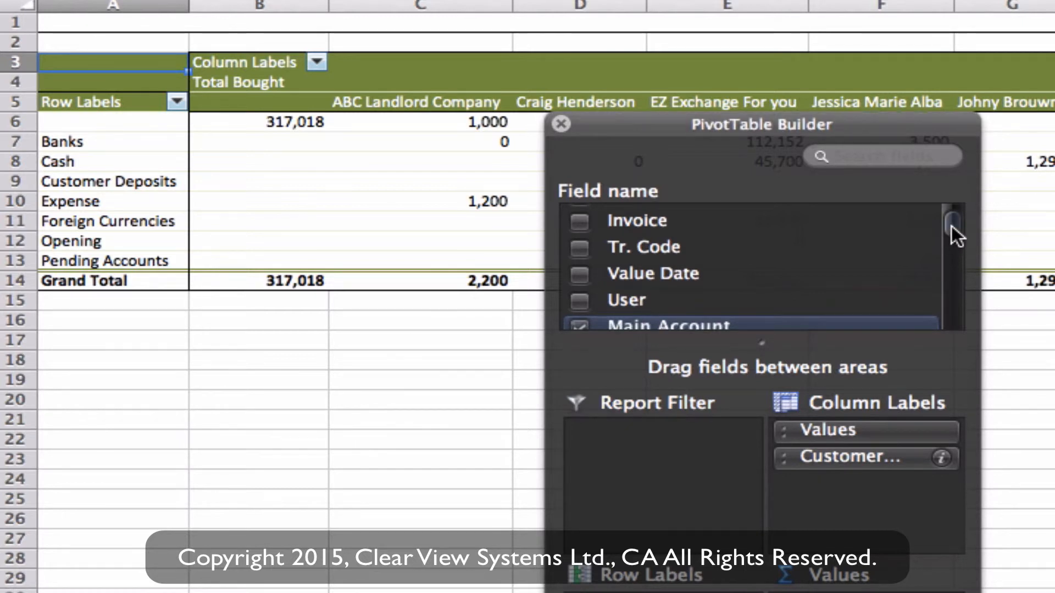
pyautogui.moveTo(951, 225)
pyautogui.mouseDown()
pyautogui.moveTo(954, 265)
pyautogui.moveTo(957, 217)
pyautogui.mouseUp()
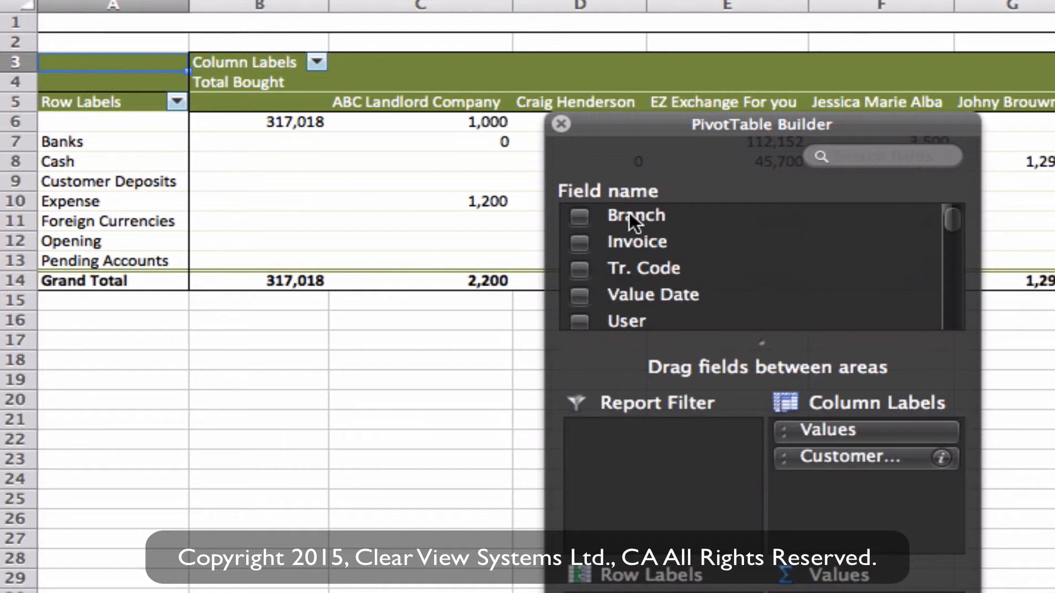
pyautogui.moveTo(628, 213); pyautogui.dragTo(655, 436)
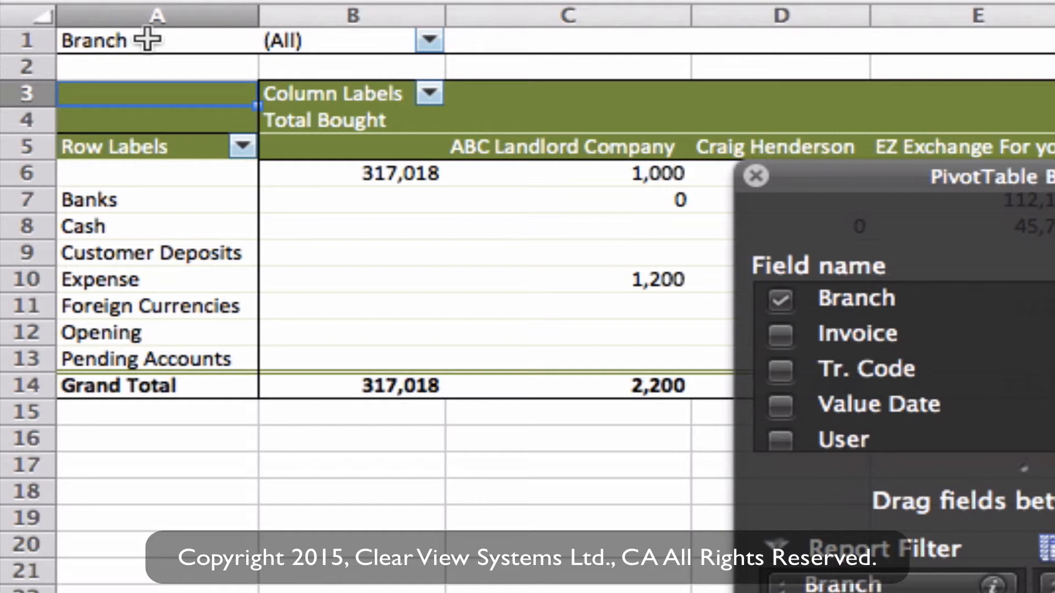
# Filter the PivotTable by Branch to show only the HO branch
pyautogui.click(429, 41)
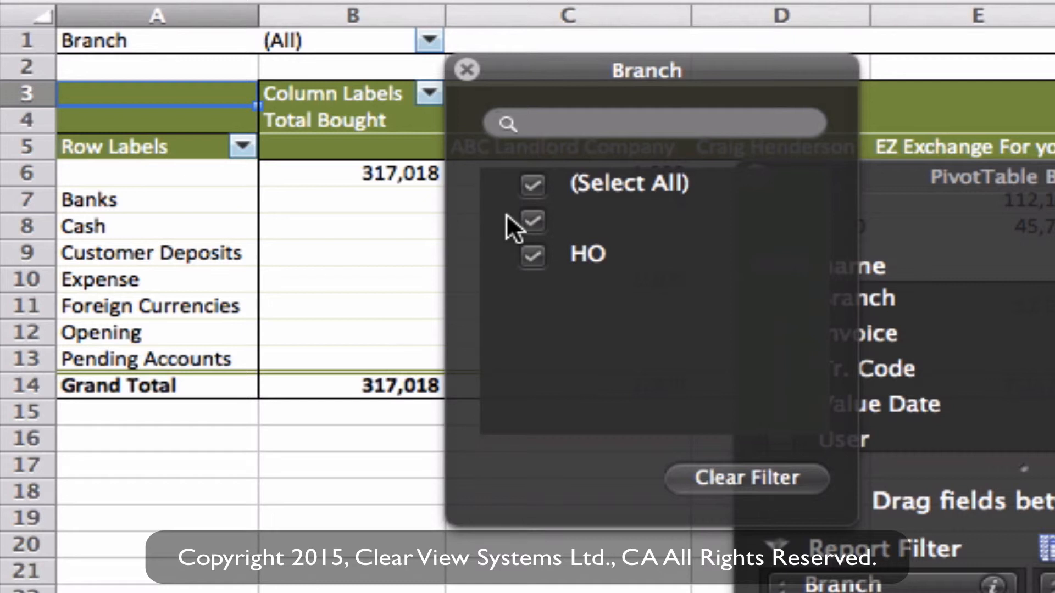
pyautogui.click(532, 185)
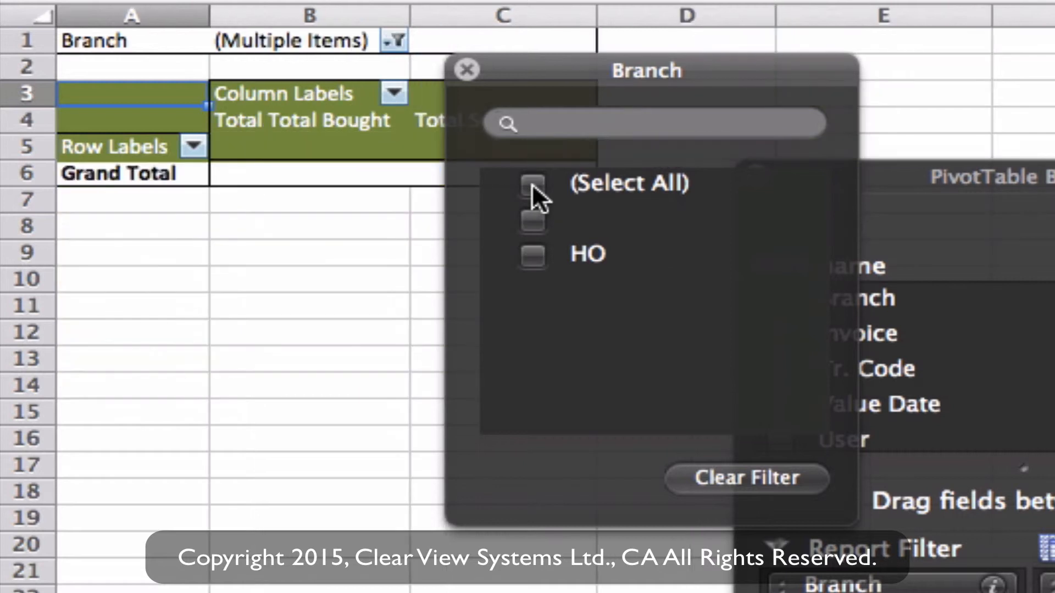
pyautogui.click(533, 256)
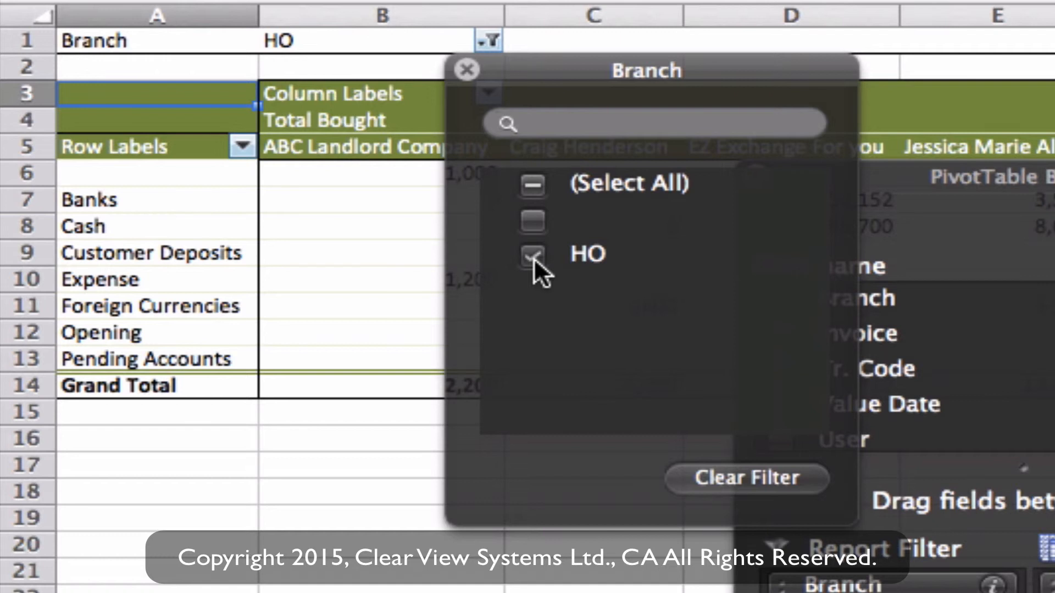
pyautogui.click(467, 69)
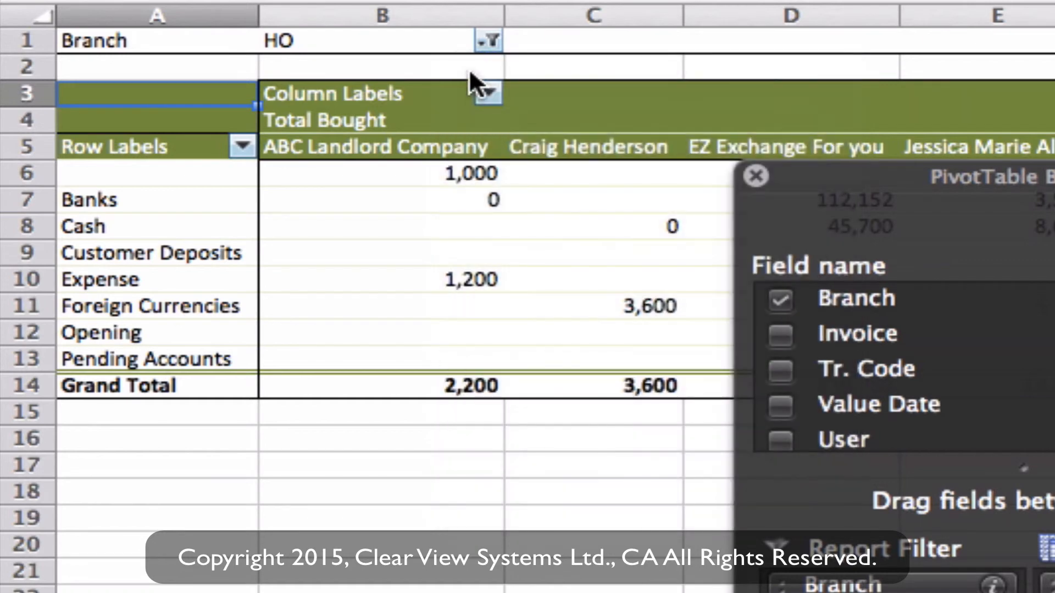
# Reselect all branches in the Branch report filter and close the filter list
pyautogui.click(489, 42)
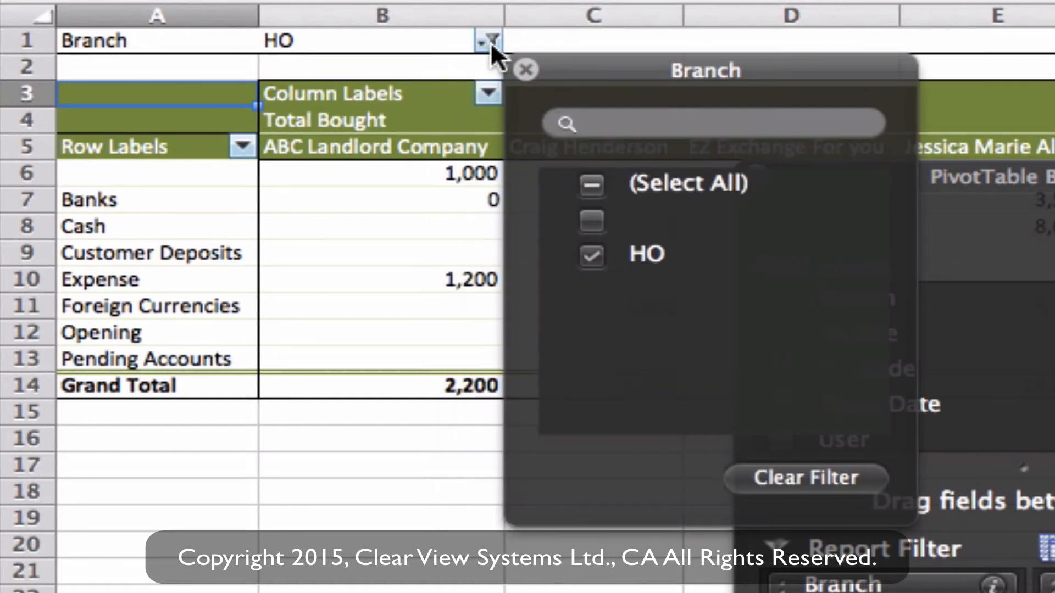
pyautogui.click(591, 184)
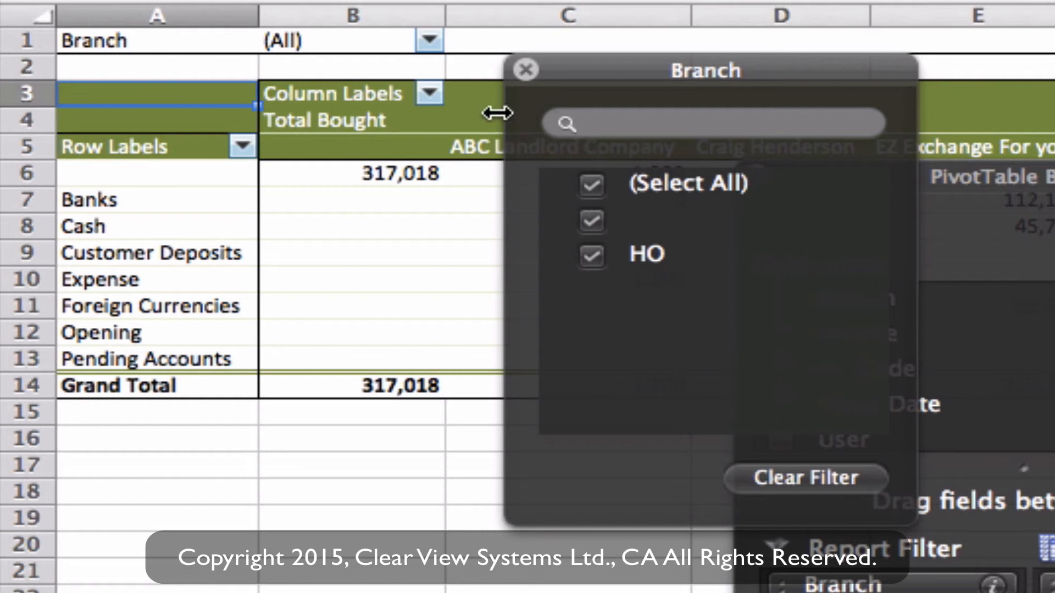
pyautogui.click(526, 70)
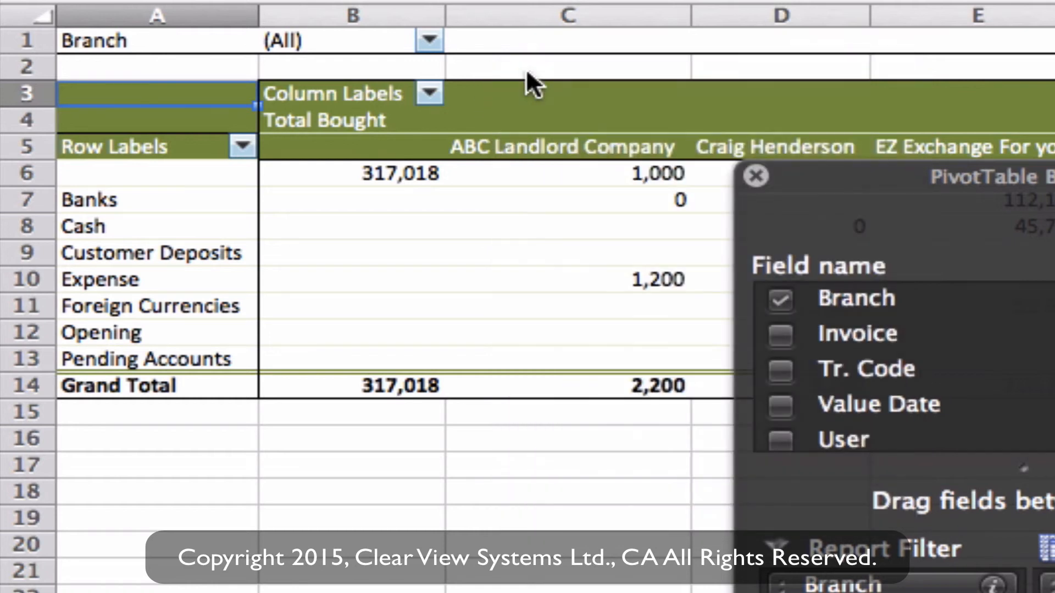